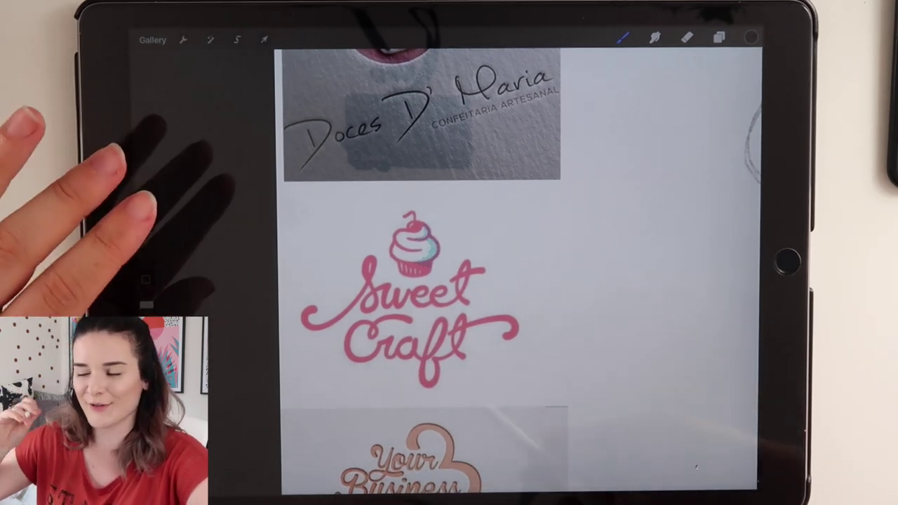
{"action": "scroll", "coordinate": [420, 295], "scroll_direction": "down", "scroll_amount": 3}
{"action": "scroll", "coordinate": [400, 322], "scroll_direction": "down", "scroll_amount": 2}
{"action": "scroll", "coordinate": [378, 281], "scroll_direction": "up", "scroll_amount": 3}
{"action": "scroll", "coordinate": [316, 323], "scroll_direction": "up", "scroll_amount": 1}
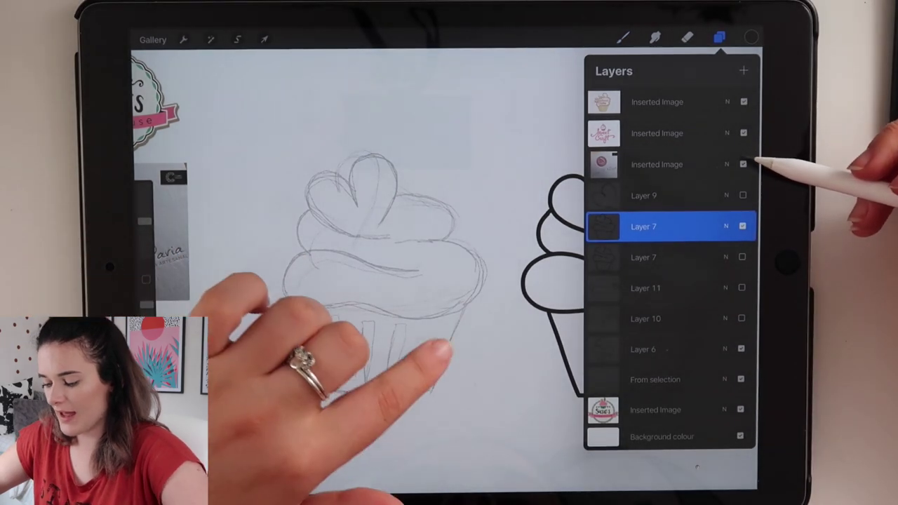
{"action": "left_click_drag", "start_coordinate": [526, 334], "coordinate": [421, 318]}
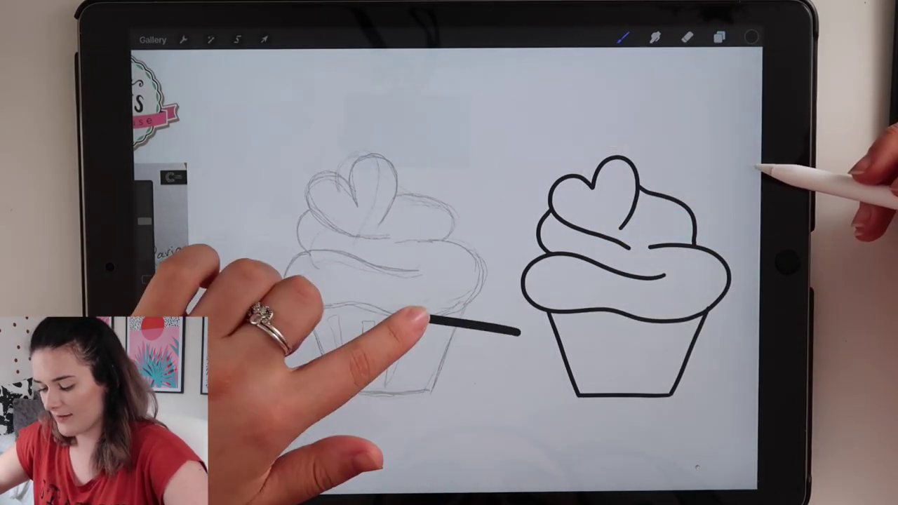
{"action": "key", "text": "ctrl+z"}
{"action": "scroll", "coordinate": [336, 295], "scroll_direction": "down", "scroll_amount": 2}
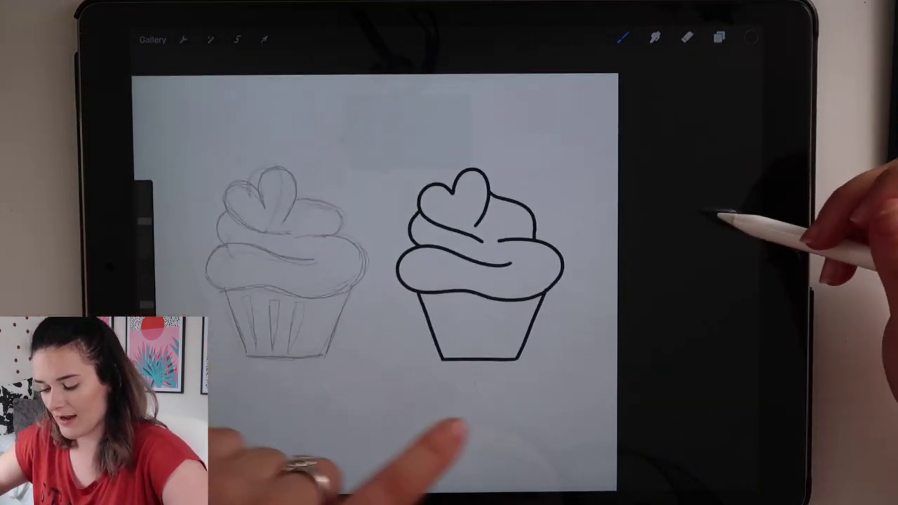
{"action": "scroll", "coordinate": [238, 295], "scroll_direction": "left", "scroll_amount": 1}
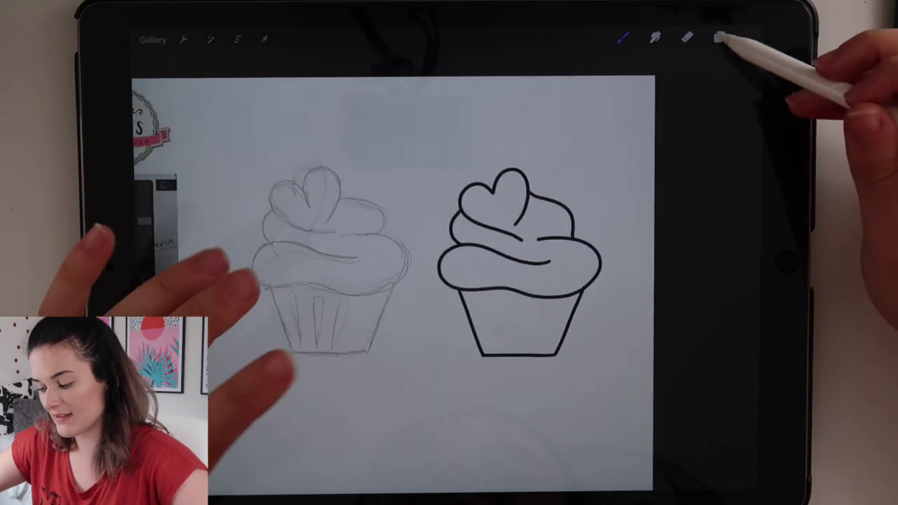
- Show the banner layer and move the banner across the base of the inked cupcake
{"action": "left_click", "coordinate": [721, 38]}
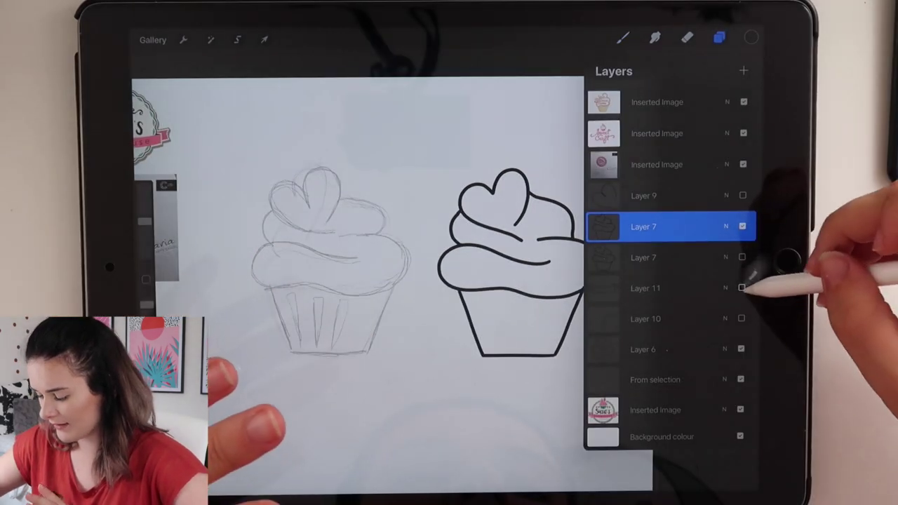
{"action": "left_click", "coordinate": [238, 151]}
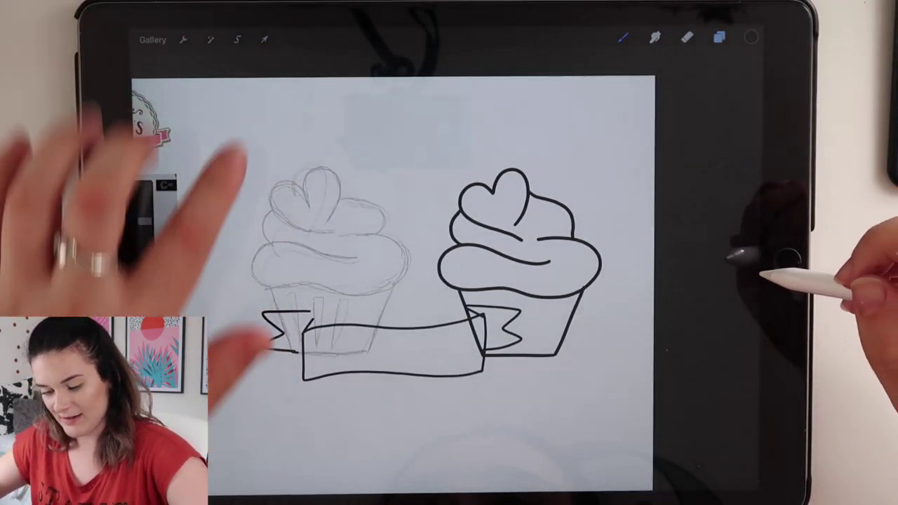
{"action": "left_click", "coordinate": [264, 39]}
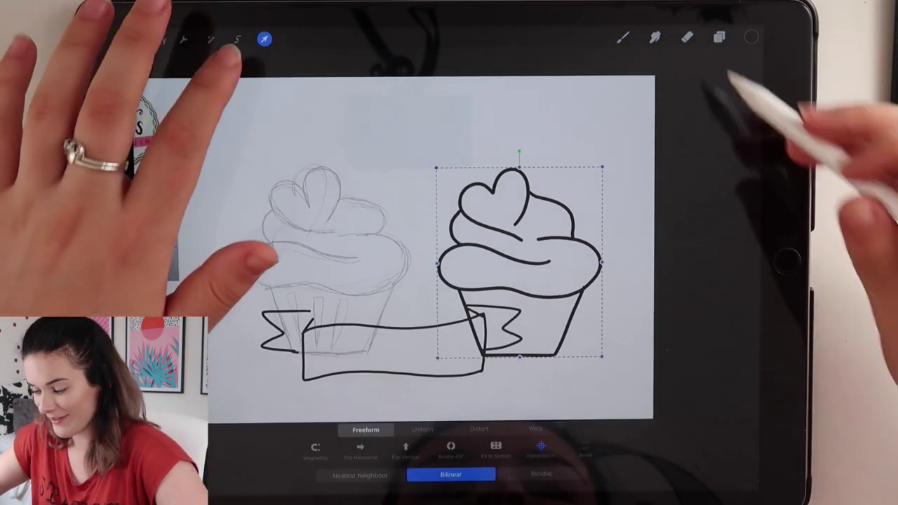
{"action": "left_click", "coordinate": [719, 37]}
{"action": "left_click", "coordinate": [726, 292]}
{"action": "left_click", "coordinate": [264, 39]}
{"action": "left_click_drag", "start_coordinate": [216, 349], "coordinate": [334, 352]}
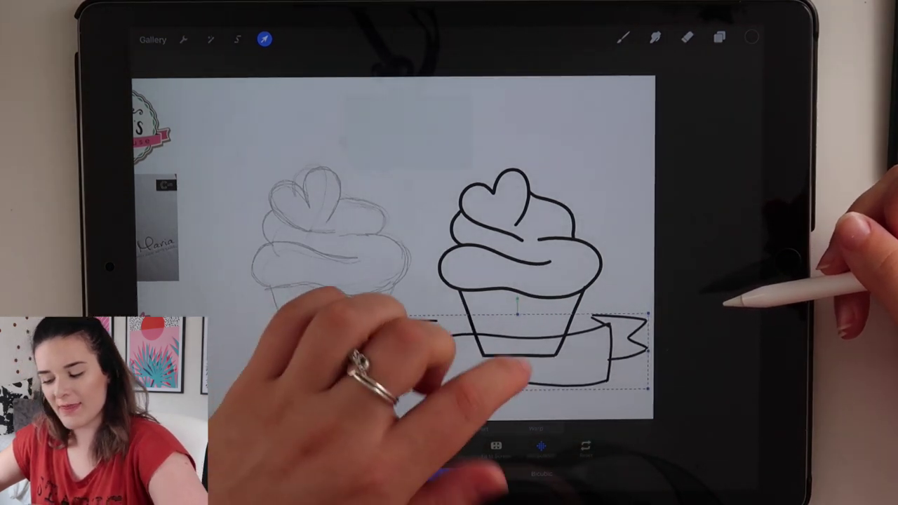
- Place the circle layer around the cupcake above the banner and put the inked cupcake's layer into transform mode
{"action": "left_click", "coordinate": [719, 39]}
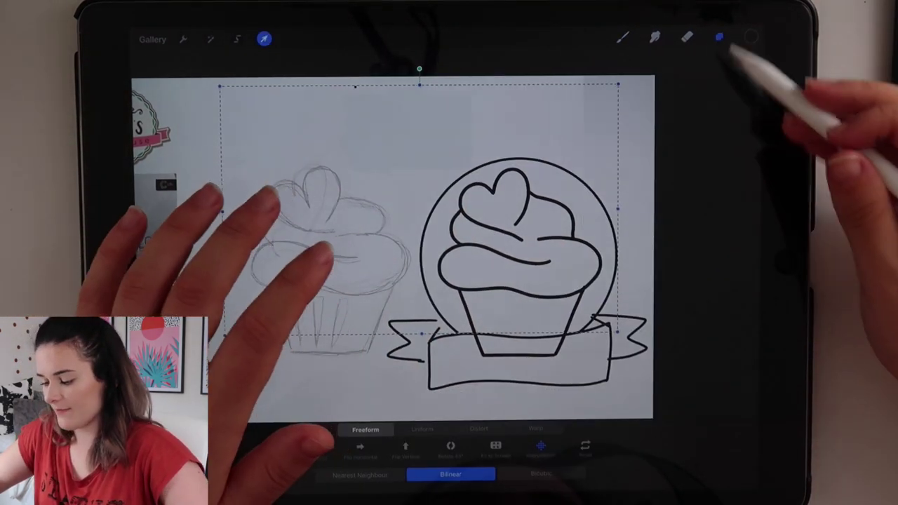
{"action": "left_click", "coordinate": [719, 38]}
{"action": "left_click", "coordinate": [668, 255]}
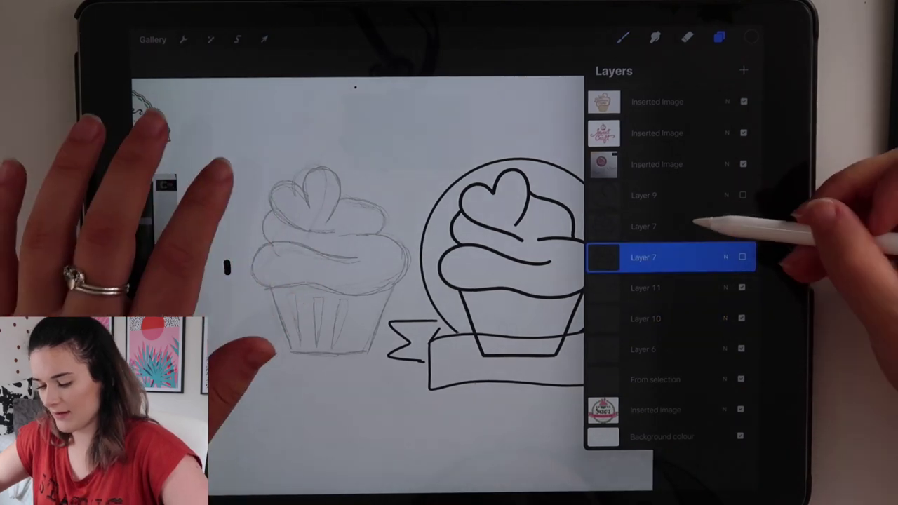
{"action": "left_click", "coordinate": [722, 228]}
{"action": "left_click", "coordinate": [263, 39]}
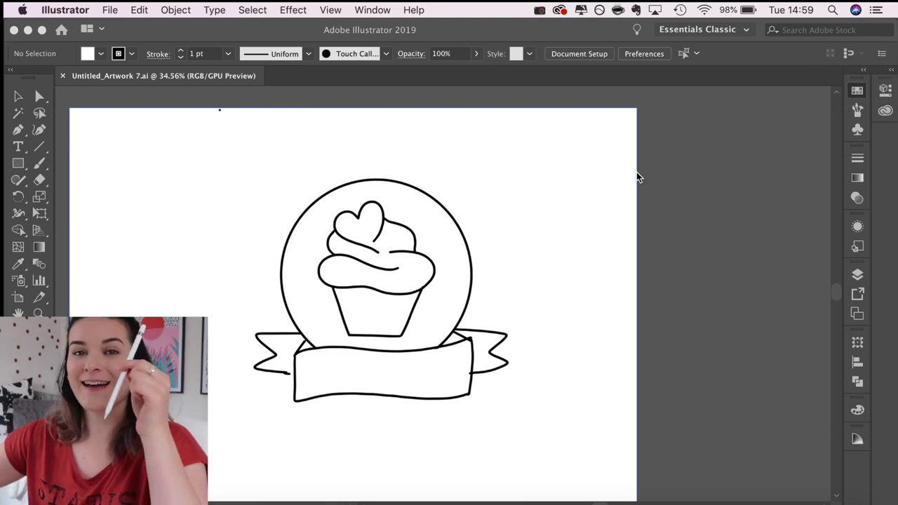
- Switch to Adobe Illustrator, trace the banner's front panel as a closed Pen path in F90064, and swap its fill to a stroke
{"action": "left_click", "coordinate": [566, 149]}
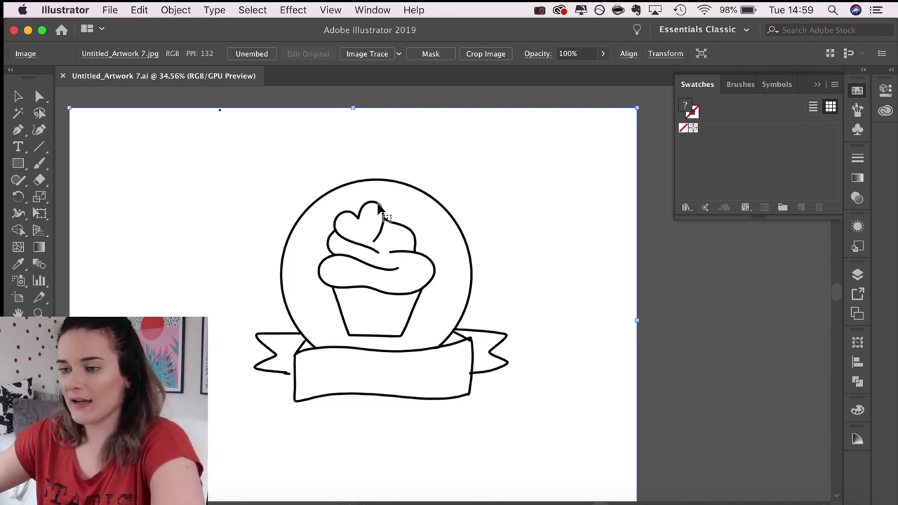
{"action": "left_click", "coordinate": [21, 134]}
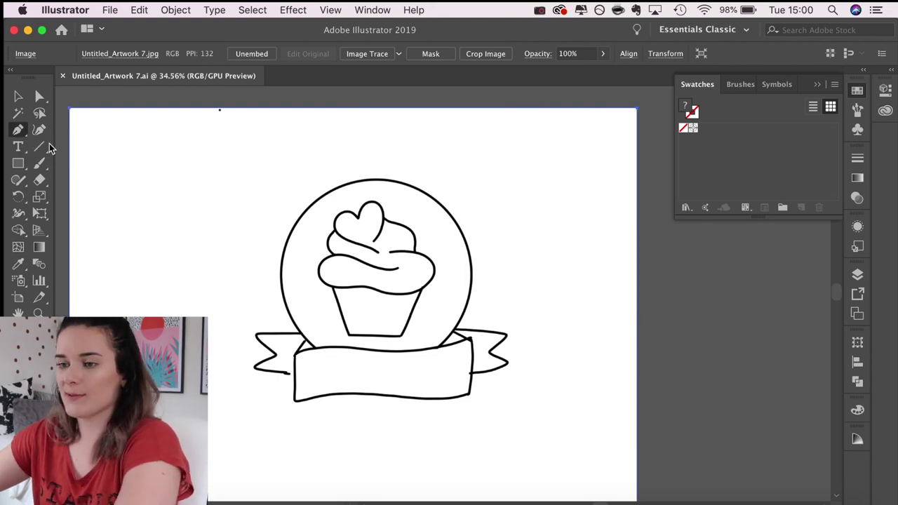
{"action": "left_click", "coordinate": [26, 130]}
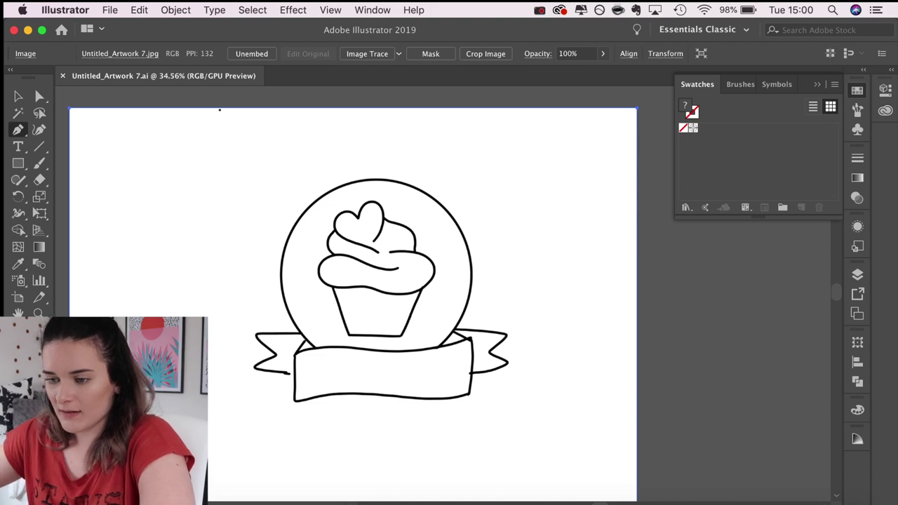
{"action": "key", "text": "comma"}
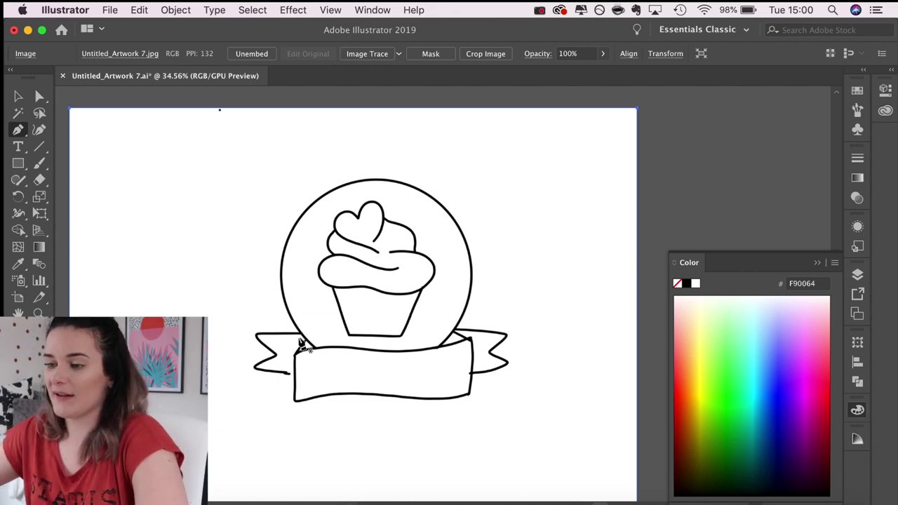
{"action": "scroll", "coordinate": [302, 343], "scroll_direction": "up", "scroll_amount": 5}
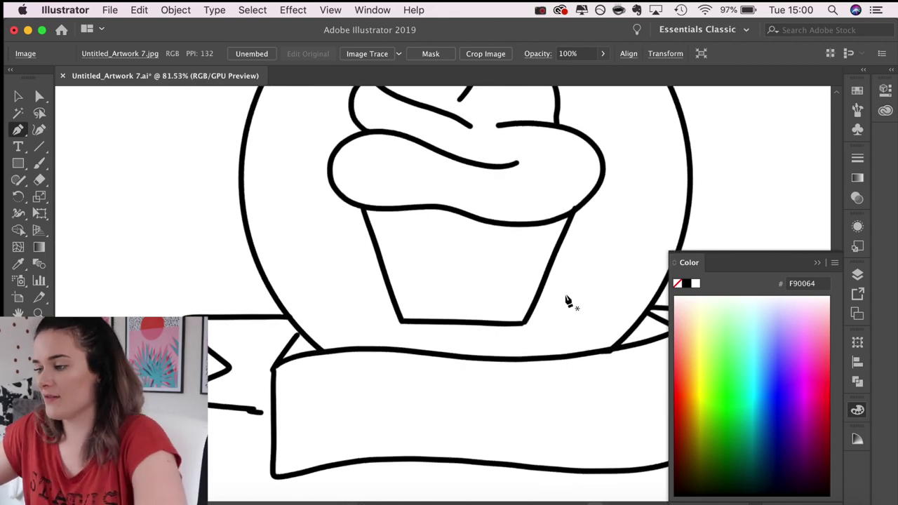
{"action": "scroll", "coordinate": [264, 304], "scroll_direction": "up", "scroll_amount": 2}
{"action": "left_click_drag", "start_coordinate": [457, 350], "coordinate": [552, 364]}
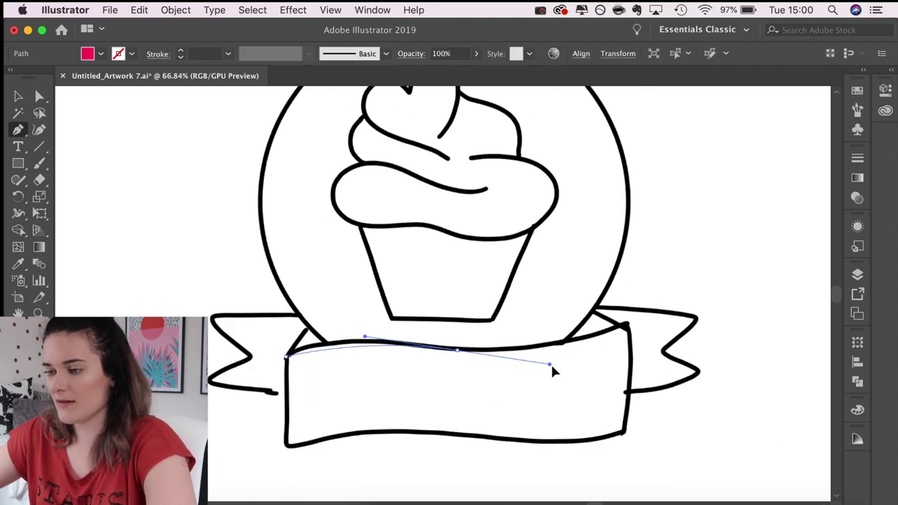
{"action": "left_click_drag", "start_coordinate": [625, 325], "coordinate": [655, 284]}
{"action": "left_click", "coordinate": [626, 325]}
{"action": "left_click_drag", "start_coordinate": [623, 433], "coordinate": [634, 465]}
{"action": "left_click", "coordinate": [286, 444]}
{"action": "left_click", "coordinate": [286, 356]}
{"action": "key", "text": "shift+x"}
- Shape the banner outline's bottom edge with a lowered copy of its top curve and remove the surplus anchor points
{"action": "scroll", "coordinate": [389, 217], "scroll_direction": "down", "scroll_amount": 4}
{"action": "key", "text": "v"}
{"action": "left_click_drag", "start_coordinate": [474, 205], "coordinate": [474, 298]}
{"action": "scroll", "coordinate": [433, 327], "scroll_direction": "up", "scroll_amount": 4}
{"action": "key", "text": "minus"}
{"action": "left_click", "coordinate": [144, 442]}
{"action": "left_click", "coordinate": [807, 415]}
{"action": "scroll", "coordinate": [591, 365], "scroll_direction": "up", "scroll_amount": 4}
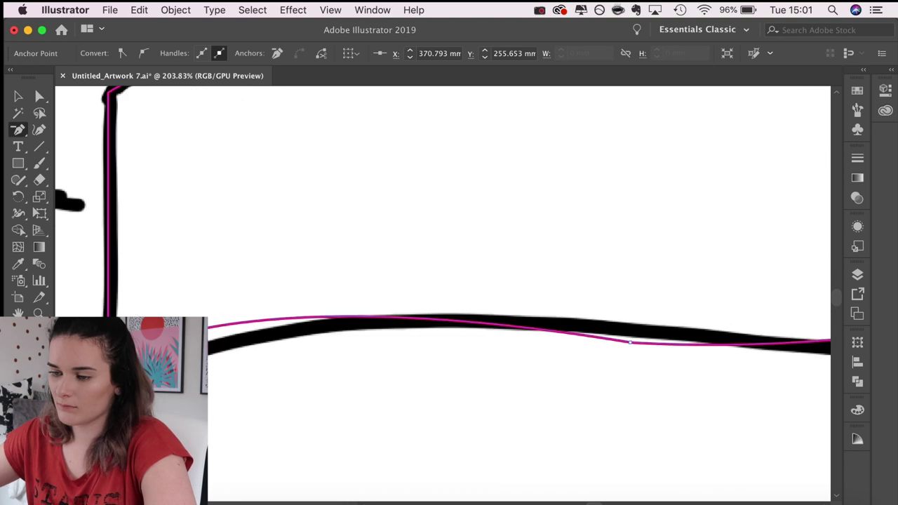
- Raise the banner outline's bottom edge with the Direct Selection tool and deselect the outline
{"action": "key", "text": "a"}
{"action": "scroll", "coordinate": [474, 297], "scroll_direction": "down", "scroll_amount": 3}
{"action": "scroll", "coordinate": [474, 297], "scroll_direction": "up", "scroll_amount": 2}
{"action": "left_click_drag", "start_coordinate": [474, 393], "coordinate": [474, 343]}
{"action": "scroll", "coordinate": [459, 248], "scroll_direction": "down", "scroll_amount": 3}
{"action": "key", "text": "v"}
{"action": "left_click", "coordinate": [701, 344]}
{"action": "left_click", "coordinate": [857, 275]}
{"action": "left_click", "coordinate": [700, 332]}
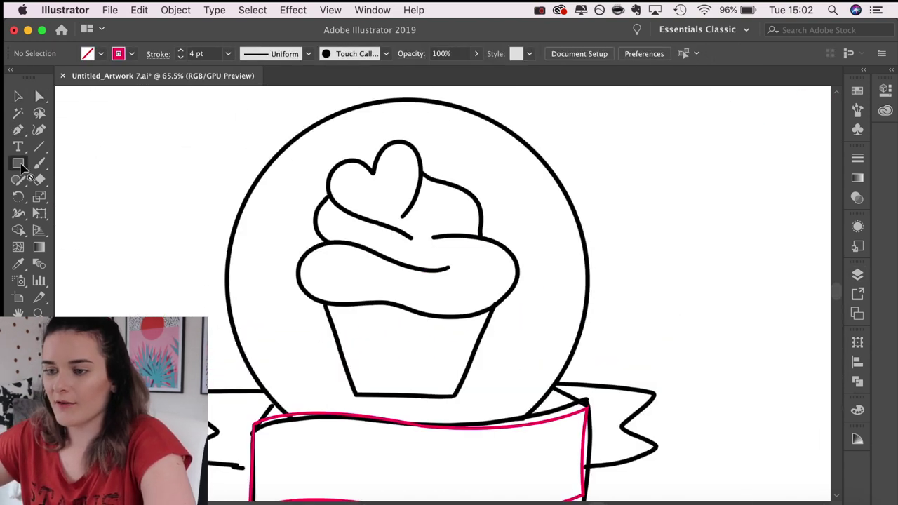
- Draw a perfect circle with the Ellipse tool, matching the size of the sketched circle around the cupcake
{"action": "left_click_drag", "start_coordinate": [19, 165], "coordinate": [80, 190]}
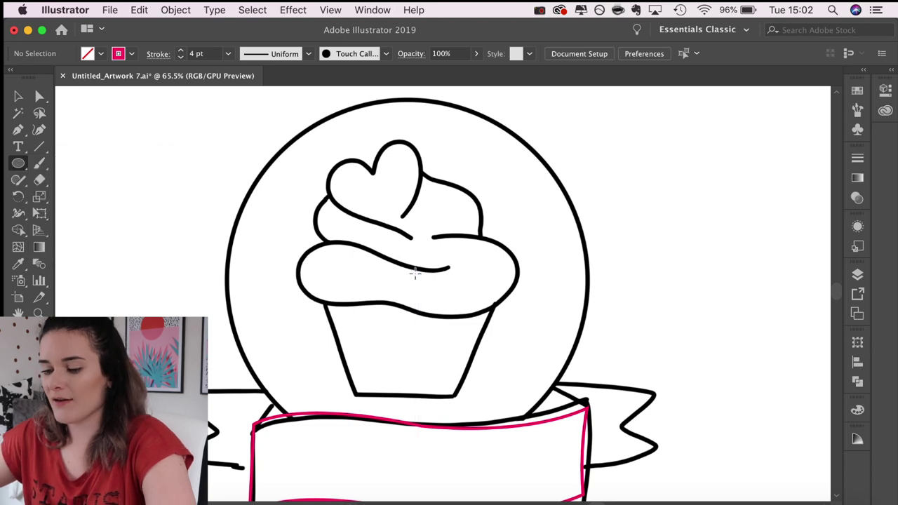
{"action": "left_click_drag", "start_coordinate": [398, 261], "coordinate": [514, 309]}
{"action": "key", "text": "super+z"}
{"action": "mouse_move", "coordinate": [390, 243]}
{"action": "left_mouse_down"}
{"action": "mouse_move", "coordinate": [431, 210]}
{"action": "mouse_move", "coordinate": [481, 297]}
{"action": "mouse_move", "coordinate": [352, 366]}
{"action": "mouse_move", "coordinate": [420, 233]}
{"action": "mouse_move", "coordinate": [382, 283]}
{"action": "mouse_move", "coordinate": [388, 313]}
{"action": "mouse_move", "coordinate": [425, 294]}
{"action": "mouse_move", "coordinate": [447, 257]}
{"action": "mouse_move", "coordinate": [442, 246]}
{"action": "mouse_move", "coordinate": [507, 311]}
{"action": "mouse_move", "coordinate": [559, 332]}
{"action": "mouse_move", "coordinate": [426, 278]}
{"action": "mouse_move", "coordinate": [555, 335]}
{"action": "mouse_move", "coordinate": [391, 222]}
{"action": "mouse_move", "coordinate": [343, 175]}
{"action": "mouse_move", "coordinate": [428, 261]}
{"action": "mouse_move", "coordinate": [460, 268]}
{"action": "mouse_move", "coordinate": [471, 201]}
{"action": "mouse_move", "coordinate": [434, 224]}
{"action": "mouse_move", "coordinate": [589, 105]}
{"action": "mouse_move", "coordinate": [591, 121]}
{"action": "left_mouse_up"}
- Nudge the circle right and slightly down so it is centred horizontally over the pink banner outline
{"action": "key", "text": "v"}
{"action": "key", "text": "Right"}
{"action": "key", "text": "Right"}
{"action": "key", "text": "Right"}
{"action": "key", "text": "Right"}
{"action": "key", "text": "Right"}
{"action": "key", "text": "Right"}
{"action": "key", "text": "Right"}
{"action": "key", "text": "Right"}
{"action": "key", "text": "Right"}
{"action": "key", "text": "Right"}
{"action": "key", "text": "Down"}
{"action": "key", "text": "Down"}
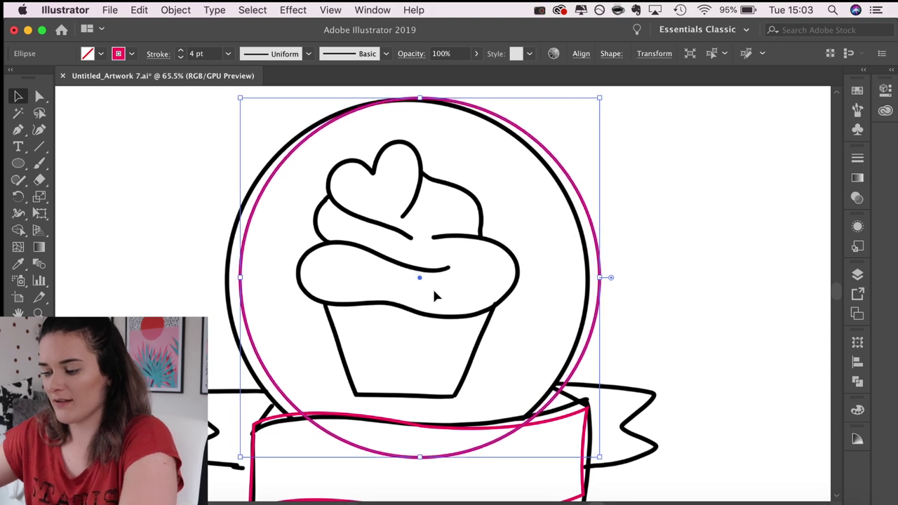
- Draw the upper half of the left ribbon tail with the Pen tool, slanting inward to a bottom edge about 43 mm long
{"action": "key", "text": "p"}
{"action": "scroll", "coordinate": [365, 295], "scroll_direction": "down", "scroll_amount": 3}
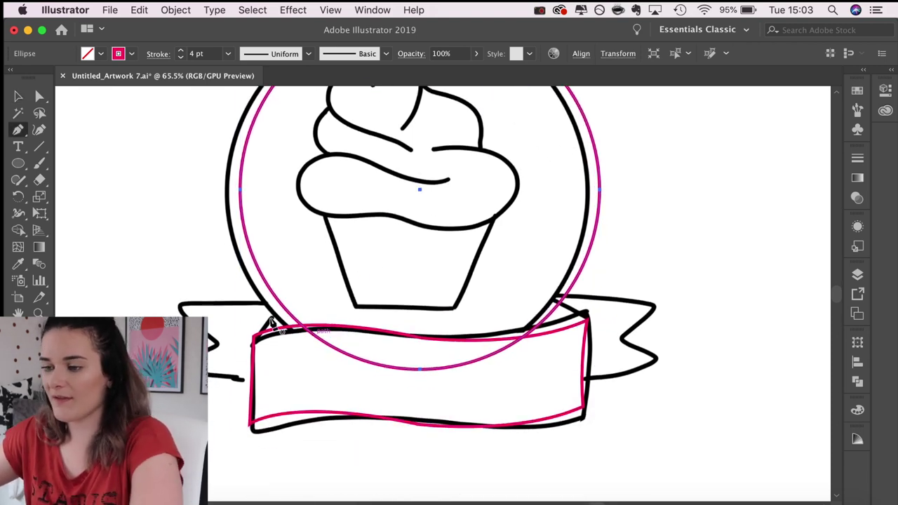
{"action": "left_click", "coordinate": [306, 307]}
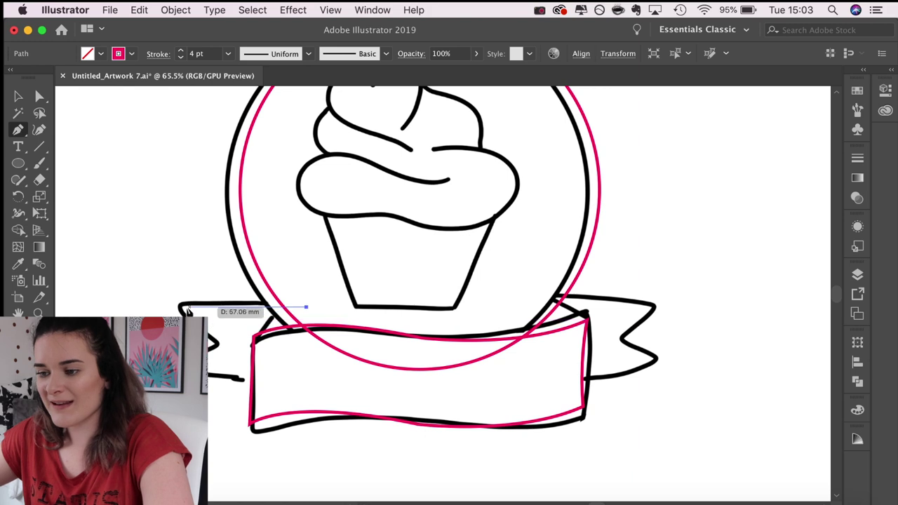
{"action": "left_click", "coordinate": [178, 307]}
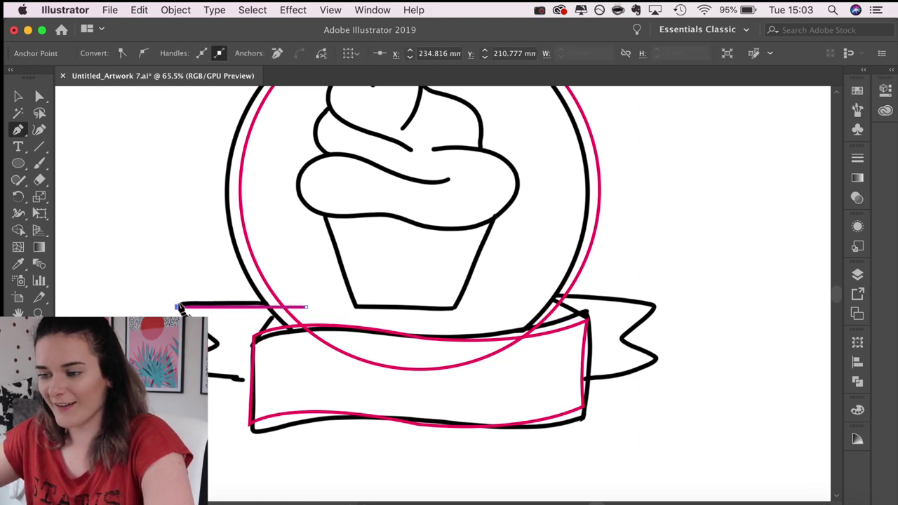
{"action": "left_click", "coordinate": [218, 343]}
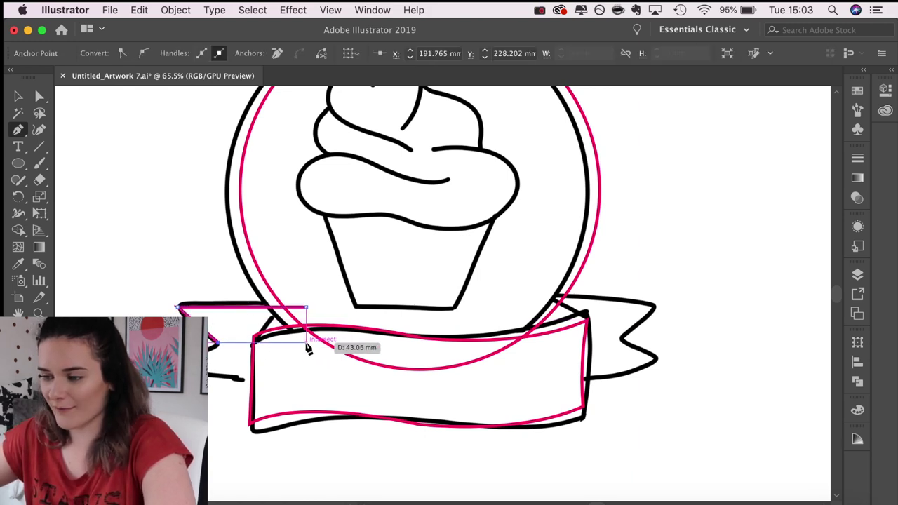
{"action": "left_click", "coordinate": [307, 343]}
- Move the ribbon tail half into the empty artboard area beside the logo sketch
{"action": "key", "text": "v"}
{"action": "left_click_drag", "start_coordinate": [176, 303], "coordinate": [534, 301]}
{"action": "left_click_drag", "start_coordinate": [588, 313], "coordinate": [388, 285]}
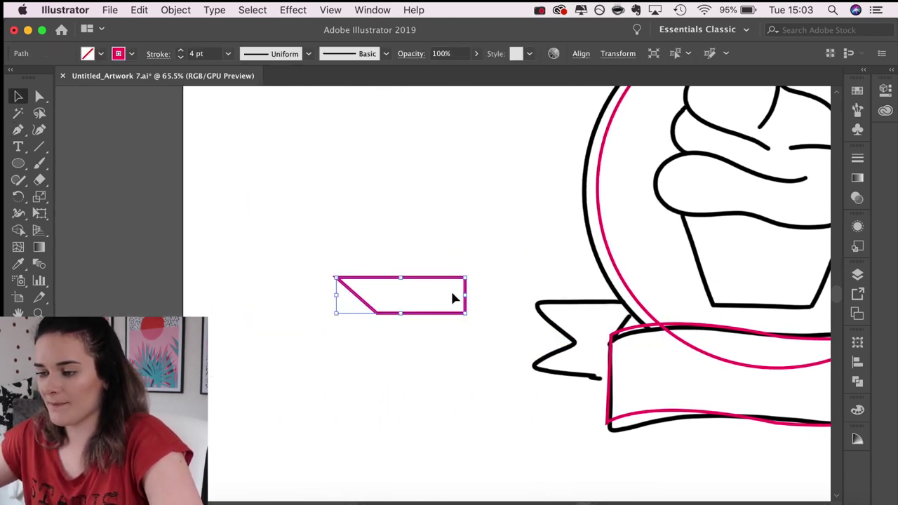
- Create a reflected copy of the ribbon tail half across the horizontal axis
{"action": "right_click", "coordinate": [410, 302]}
{"action": "mouse_move", "coordinate": [477, 436]}
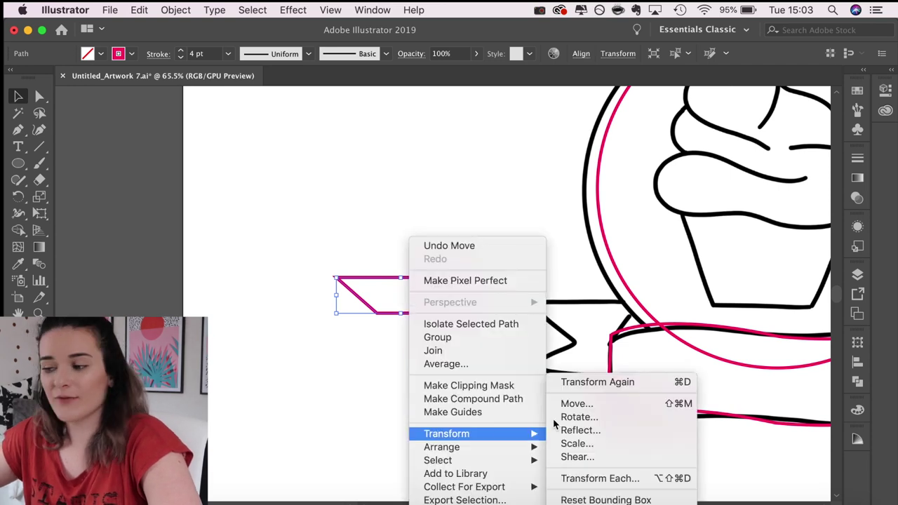
{"action": "left_click", "coordinate": [578, 430]}
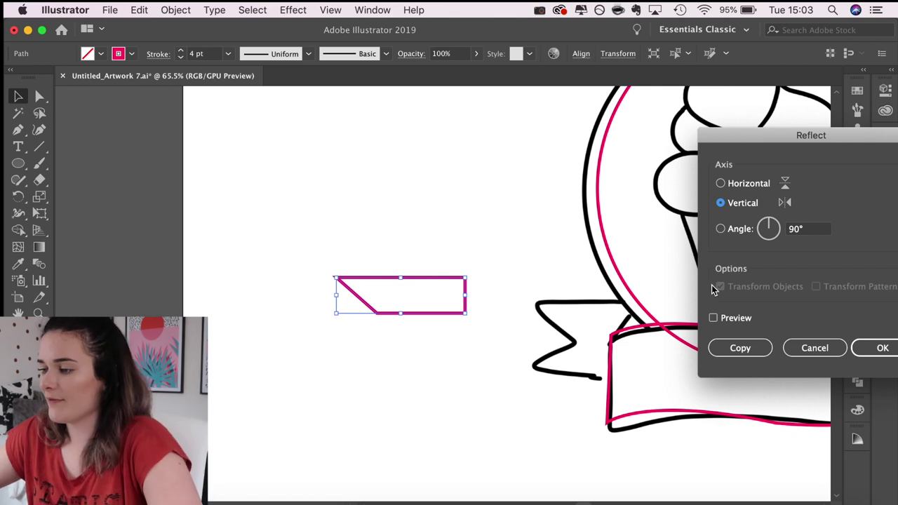
{"action": "left_click", "coordinate": [721, 184]}
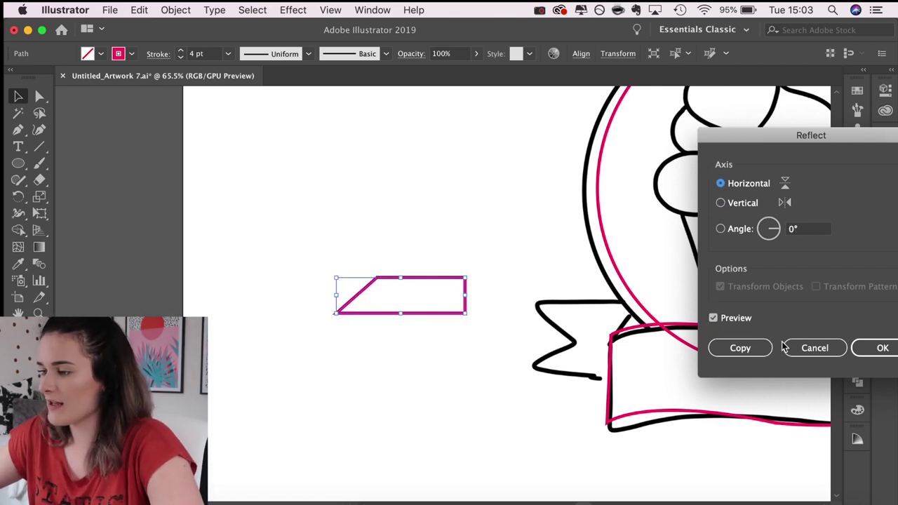
{"action": "left_click", "coordinate": [742, 349]}
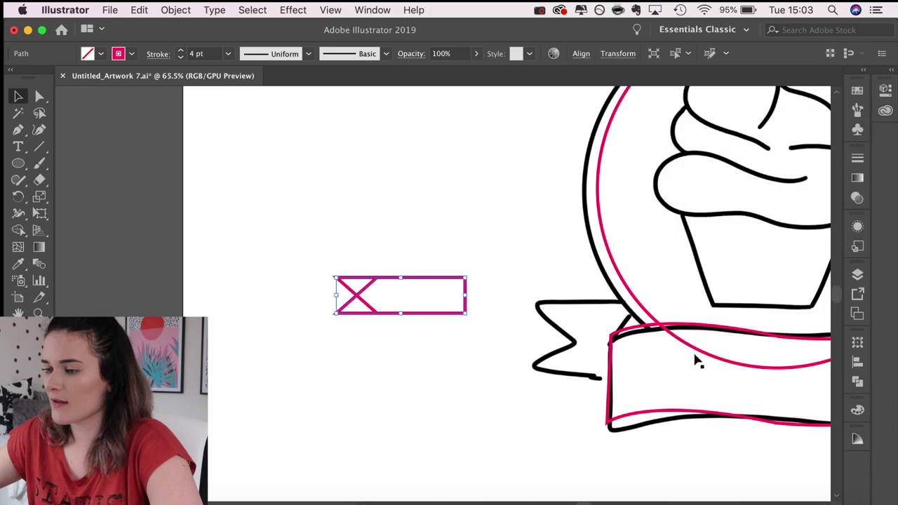
- Move the original tail half straight down below its mirrored copy so the two long edges meet
{"action": "left_click", "coordinate": [372, 365]}
{"action": "left_click_drag", "start_coordinate": [358, 284], "coordinate": [356, 317]}
{"action": "left_click", "coordinate": [362, 412]}
{"action": "scroll", "coordinate": [424, 379], "scroll_direction": "up", "scroll_amount": 5}
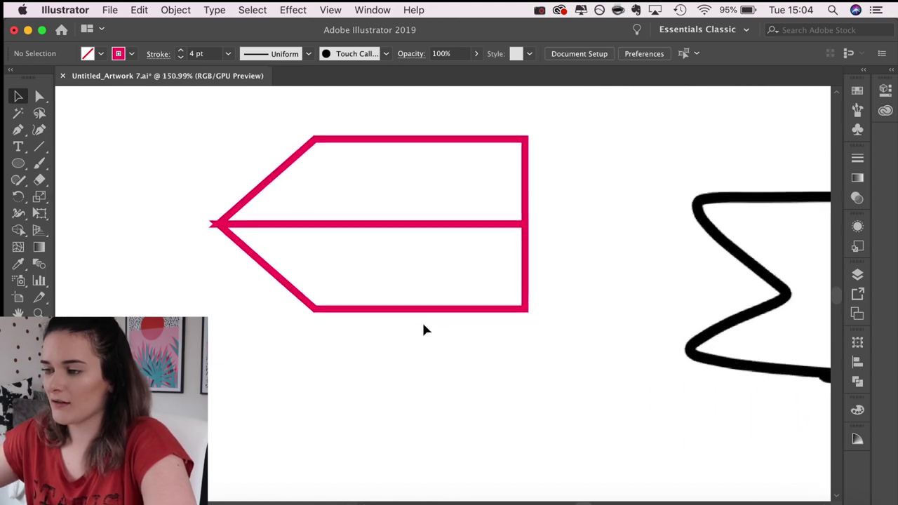
{"action": "scroll", "coordinate": [421, 331], "scroll_direction": "down", "scroll_amount": 3}
{"action": "left_click_drag", "start_coordinate": [420, 332], "coordinate": [316, 223]}
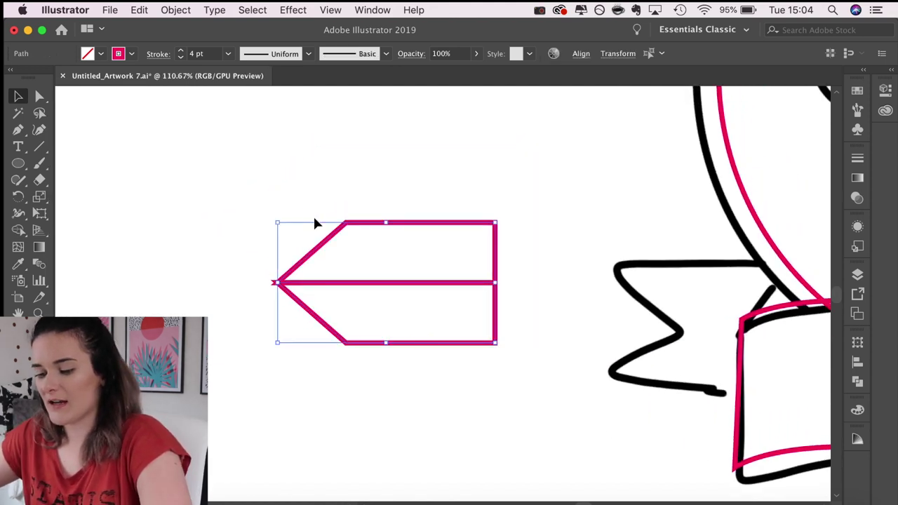
{"action": "key", "text": "shift+x"}
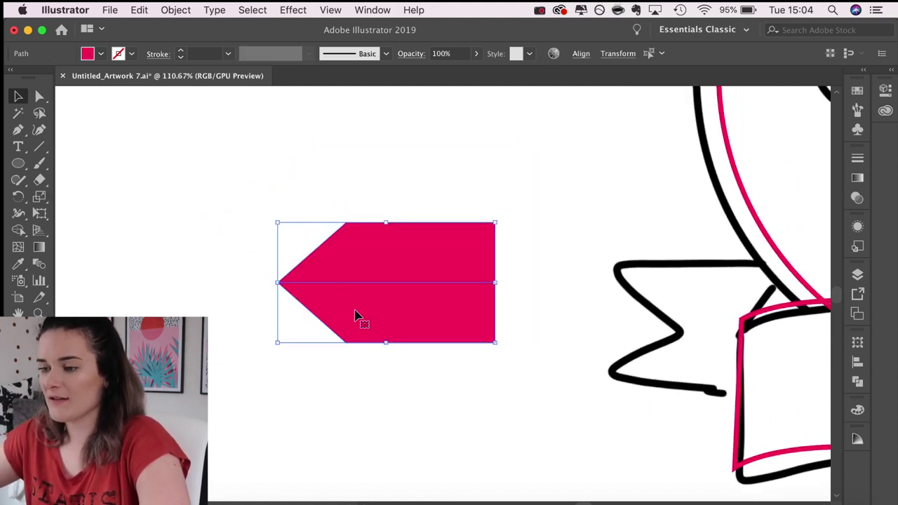
{"action": "left_click", "coordinate": [256, 343]}
{"action": "left_click_drag", "start_coordinate": [270, 213], "coordinate": [393, 284]}
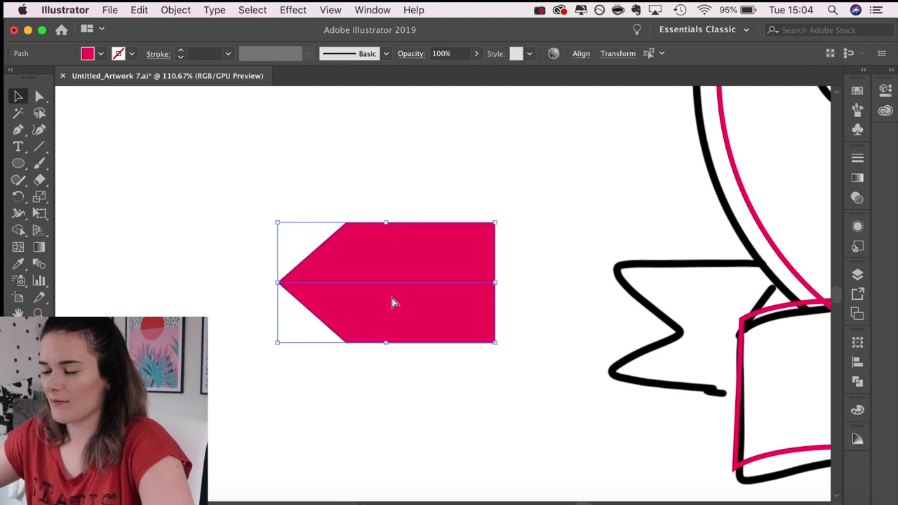
{"action": "key", "text": "shift+x"}
{"action": "scroll", "coordinate": [315, 355], "scroll_direction": "up", "scroll_amount": 3}
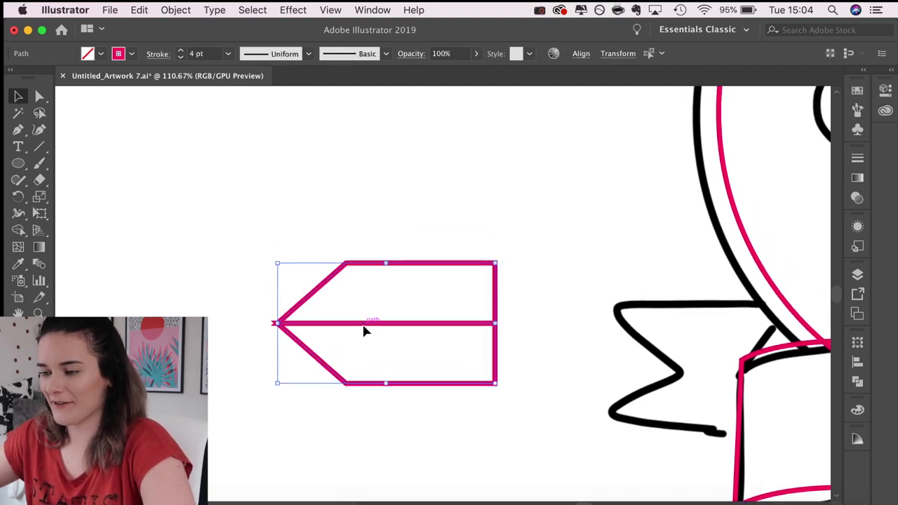
- Rearrange the two tail halves to form a ribbon end with an inward notch and swap their outline for a solid pink fill
{"action": "left_click_drag", "start_coordinate": [346, 219], "coordinate": [345, 218]}
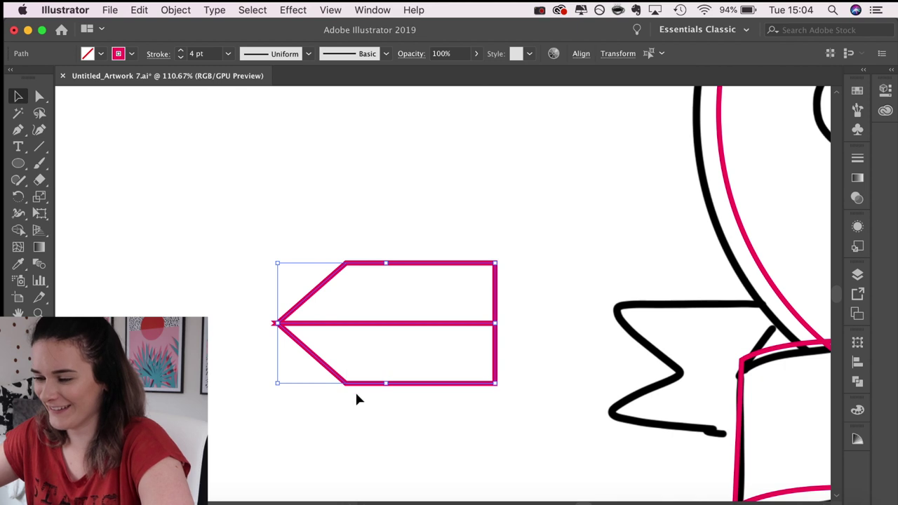
{"action": "key", "text": "super+z"}
{"action": "left_click", "coordinate": [386, 384]}
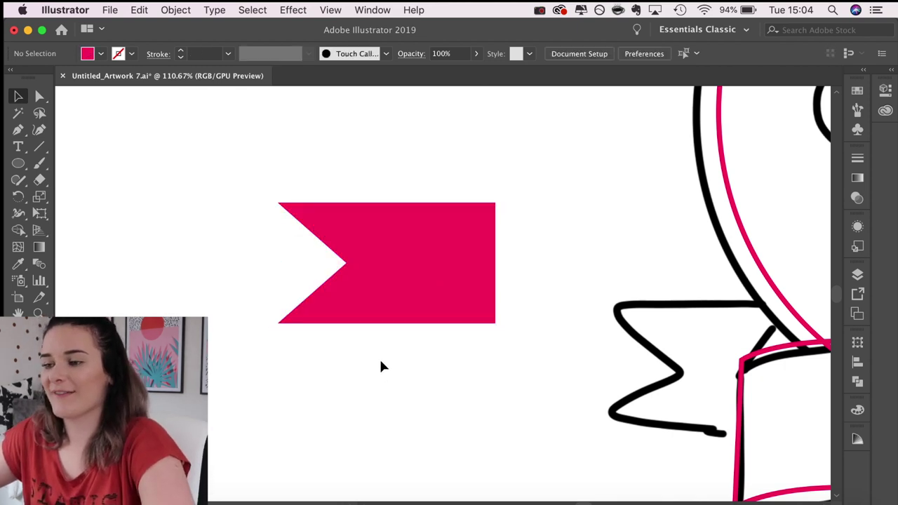
- Unite the two tail halves into one shape with Pathfinder and move the merged tail down in the empty area
{"action": "scroll", "coordinate": [382, 362], "scroll_direction": "down", "scroll_amount": 2}
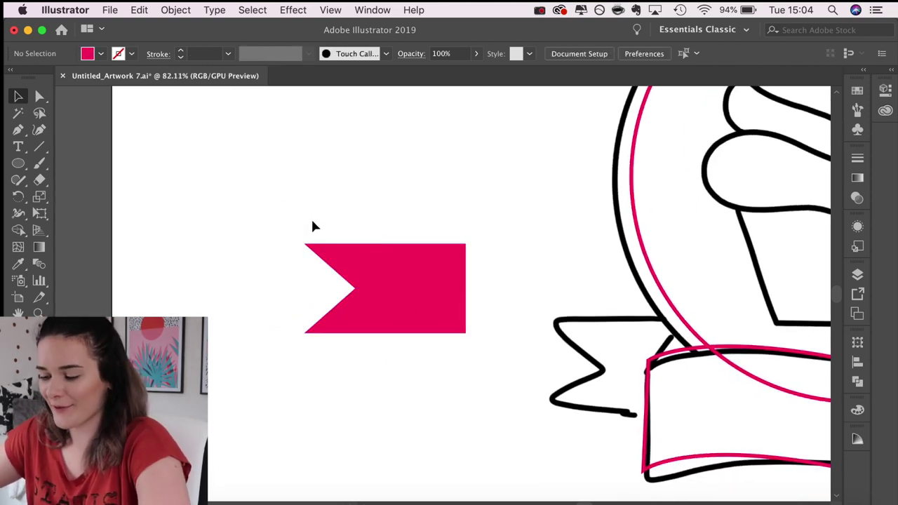
{"action": "left_click_drag", "start_coordinate": [299, 232], "coordinate": [417, 320]}
{"action": "left_click", "coordinate": [855, 382]}
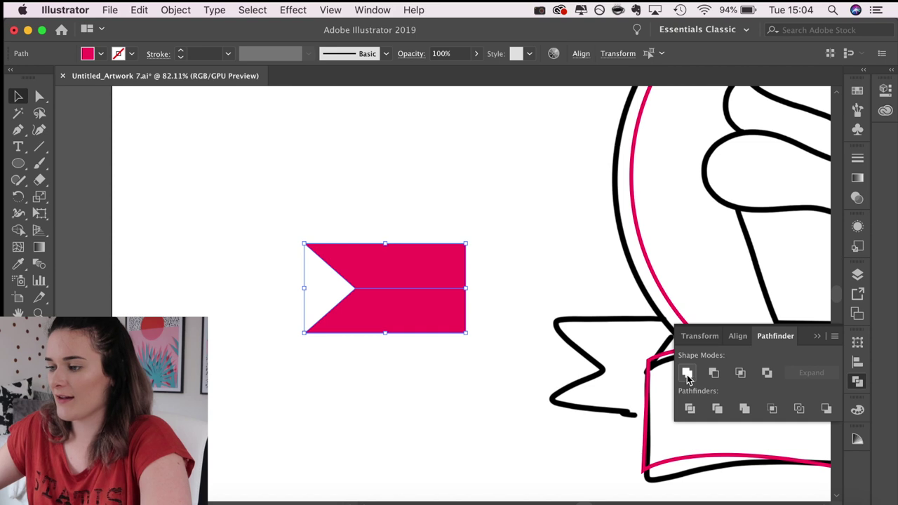
{"action": "left_click", "coordinate": [366, 358]}
{"action": "left_click_drag", "start_coordinate": [370, 295], "coordinate": [301, 390]}
{"action": "left_click", "coordinate": [346, 337]}
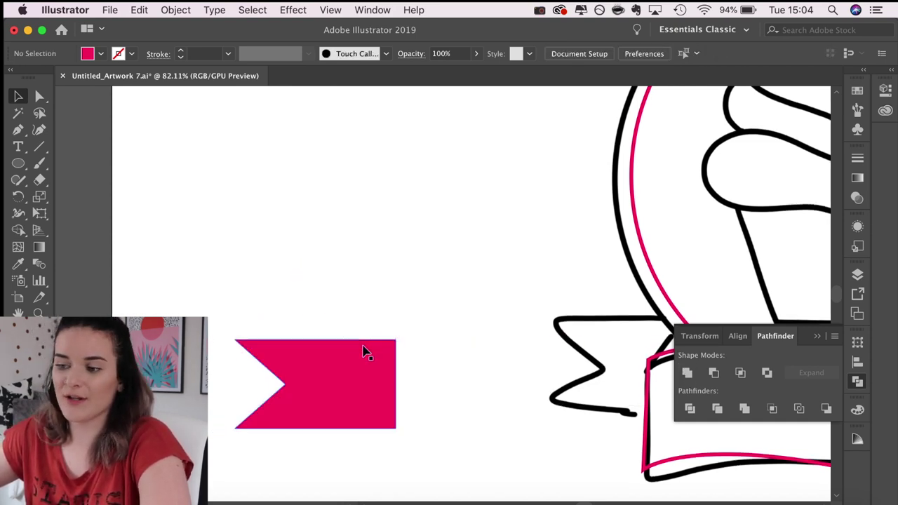
- Move the merged ribbon tail over the sketch's left ribbon tail
{"action": "scroll", "coordinate": [363, 349], "scroll_direction": "down", "scroll_amount": 3}
{"action": "scroll", "coordinate": [387, 343], "scroll_direction": "right", "scroll_amount": 2}
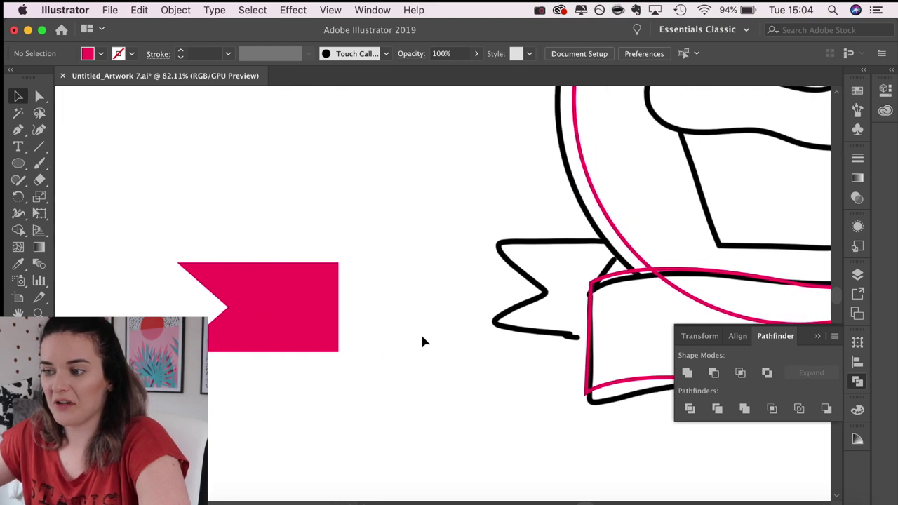
{"action": "scroll", "coordinate": [421, 341], "scroll_direction": "right", "scroll_amount": 2}
{"action": "left_click_drag", "start_coordinate": [231, 307], "coordinate": [213, 249]}
- Create a reflected copy of the ribbon tail across the vertical axis and place it over the sketch's right tail
{"action": "right_click", "coordinate": [214, 270]}
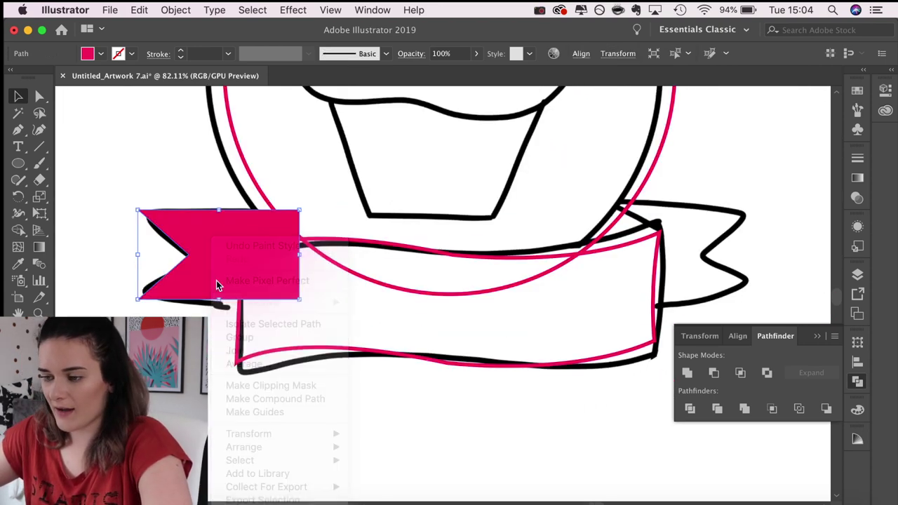
{"action": "right_click", "coordinate": [241, 267]}
{"action": "mouse_move", "coordinate": [274, 433]}
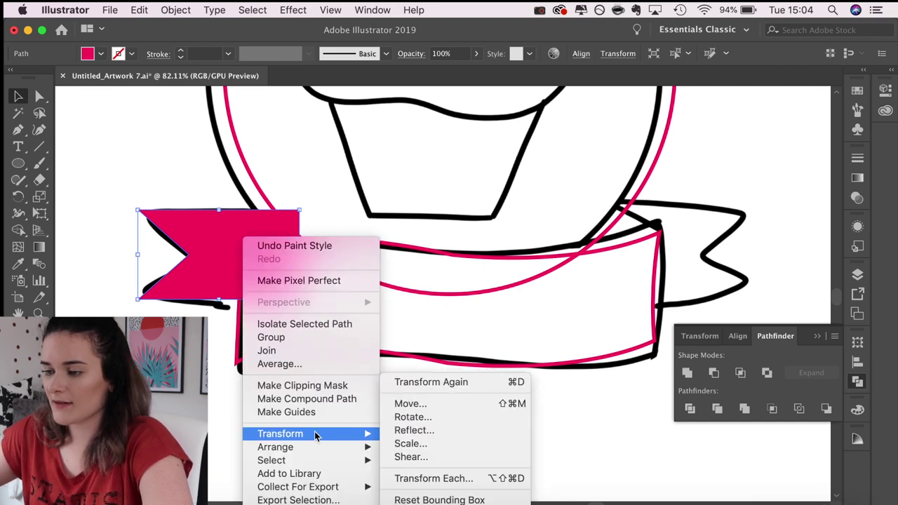
{"action": "left_click", "coordinate": [423, 429]}
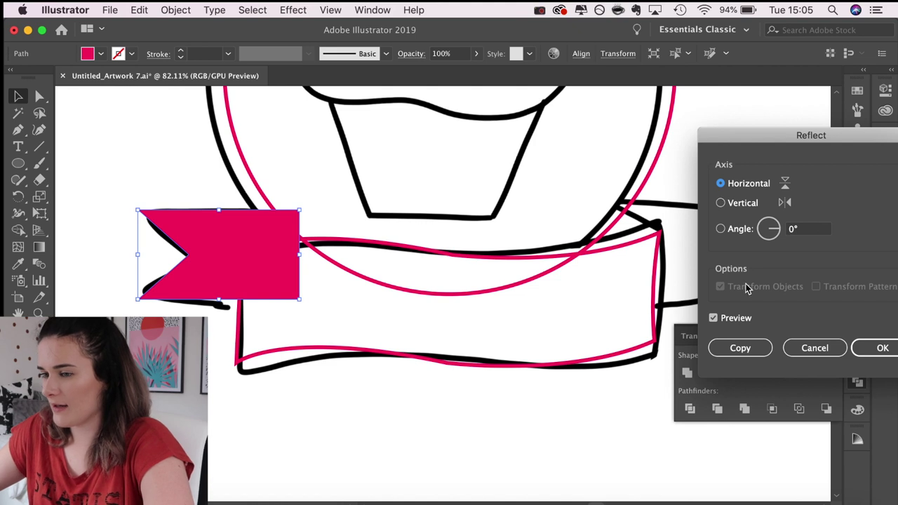
{"action": "left_click", "coordinate": [721, 203]}
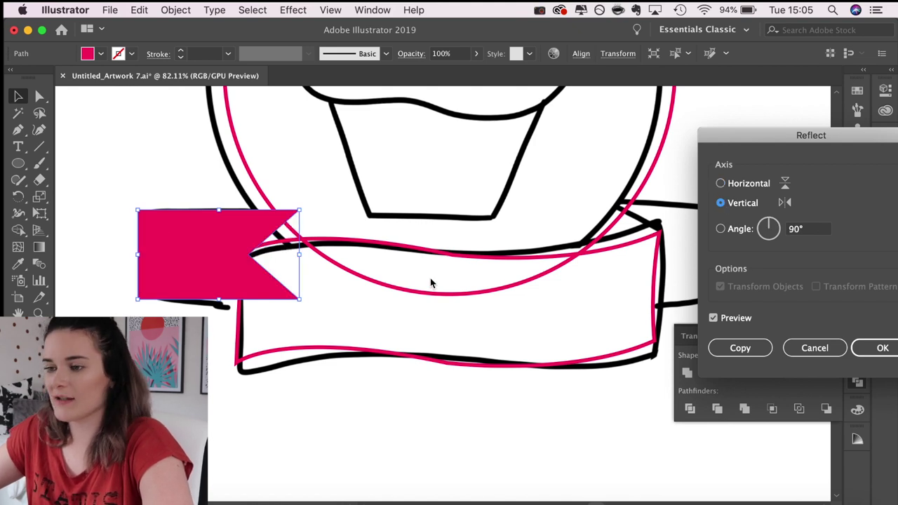
{"action": "left_click", "coordinate": [733, 348]}
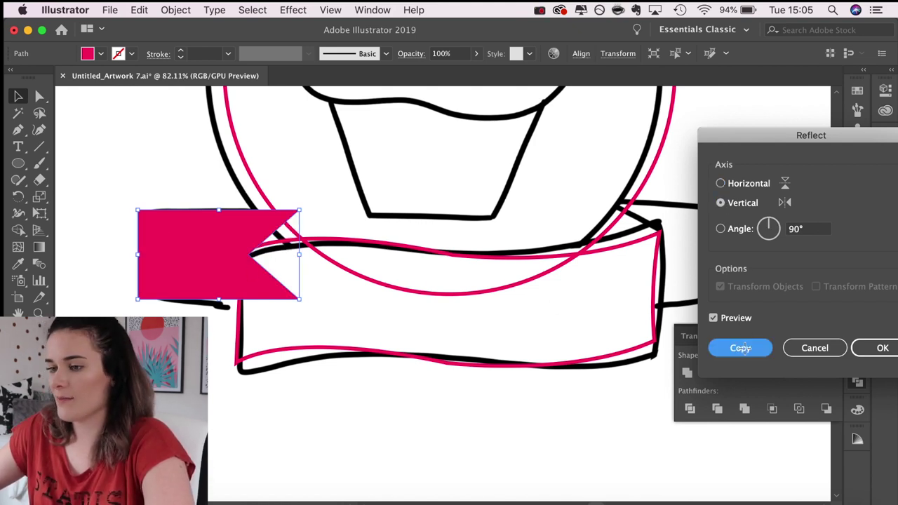
{"action": "left_click_drag", "start_coordinate": [214, 275], "coordinate": [660, 271]}
{"action": "left_click", "coordinate": [449, 435]}
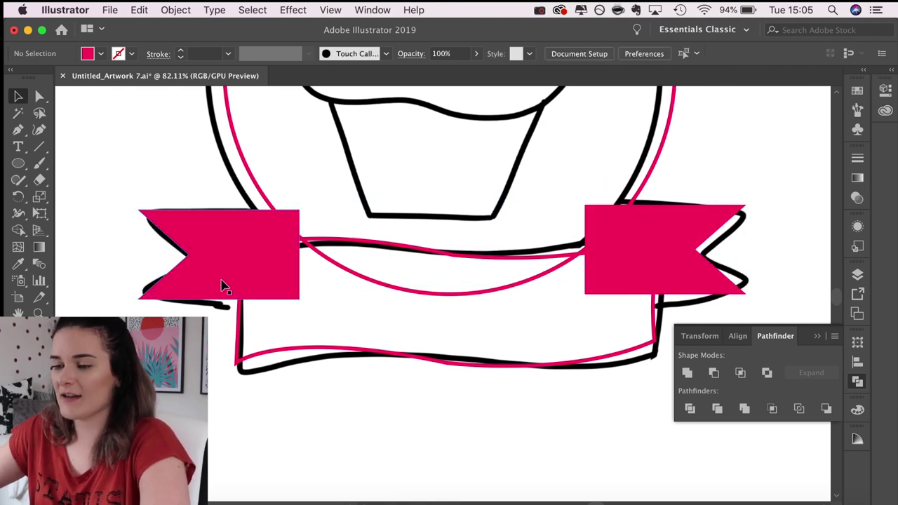
- Swap the wavy banner's pink outline for a solid pink fill without a stroke
{"action": "left_click", "coordinate": [317, 351]}
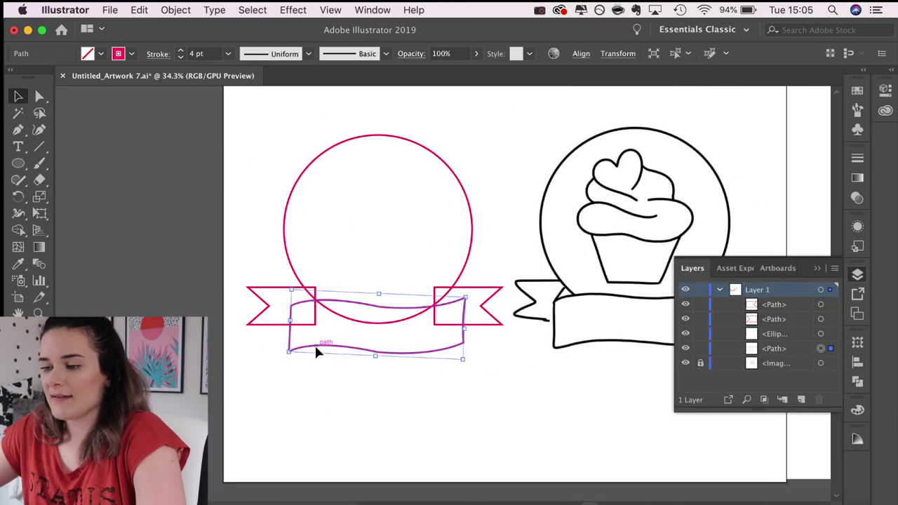
{"action": "key", "text": "shift+x"}
{"action": "left_click", "coordinate": [325, 381]}
{"action": "scroll", "coordinate": [327, 374], "scroll_direction": "up", "scroll_amount": 5}
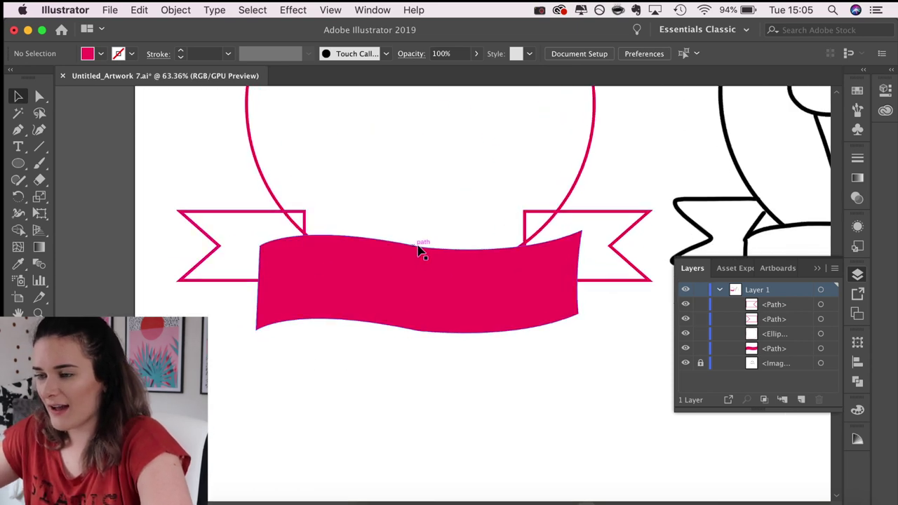
{"action": "scroll", "coordinate": [419, 251], "scroll_direction": "up", "scroll_amount": 7}
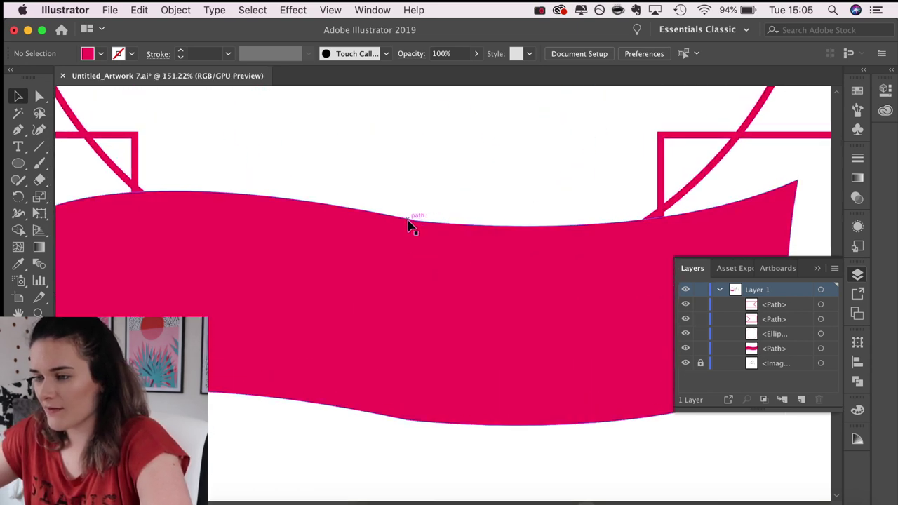
- Fill both ribbon tails with dark pink C9005B instead of an outline and arrange them behind the banner
{"action": "scroll", "coordinate": [424, 252], "scroll_direction": "down", "scroll_amount": 4}
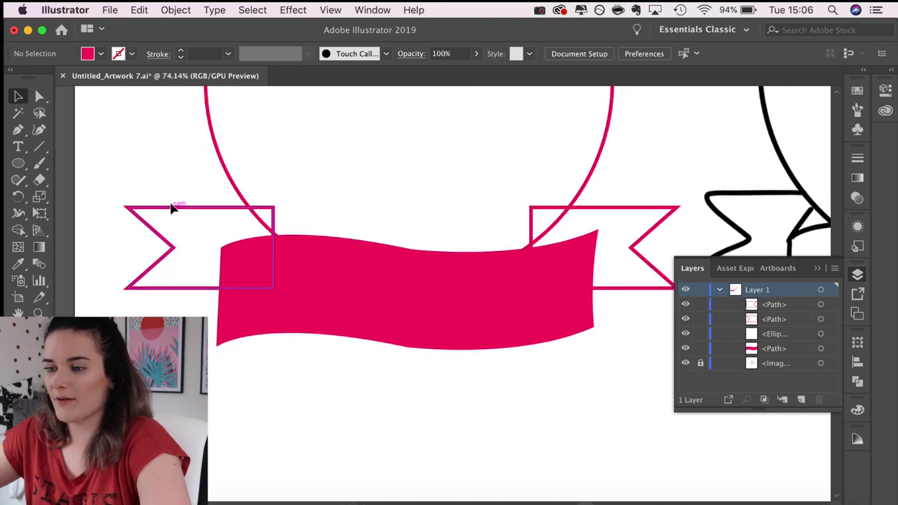
{"action": "left_click", "coordinate": [156, 209]}
{"action": "left_click", "coordinate": [551, 208], "text": "shift"}
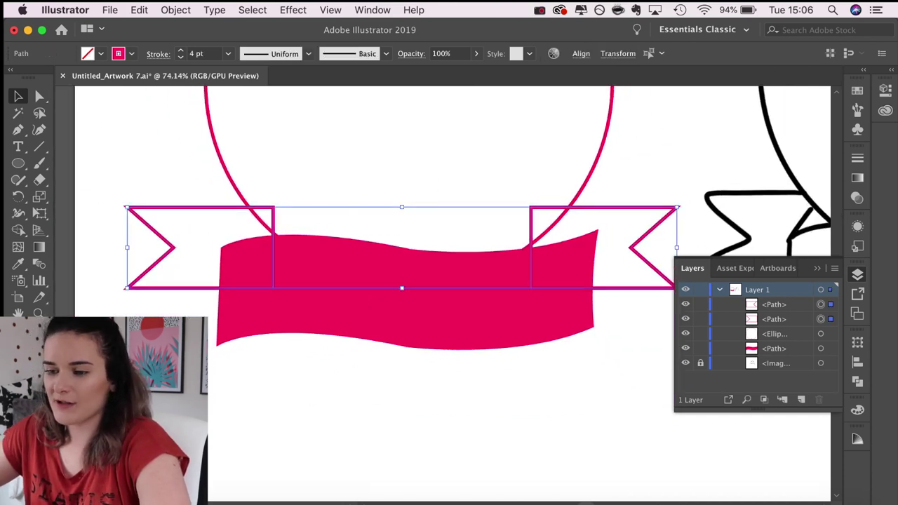
{"action": "key", "text": "F6"}
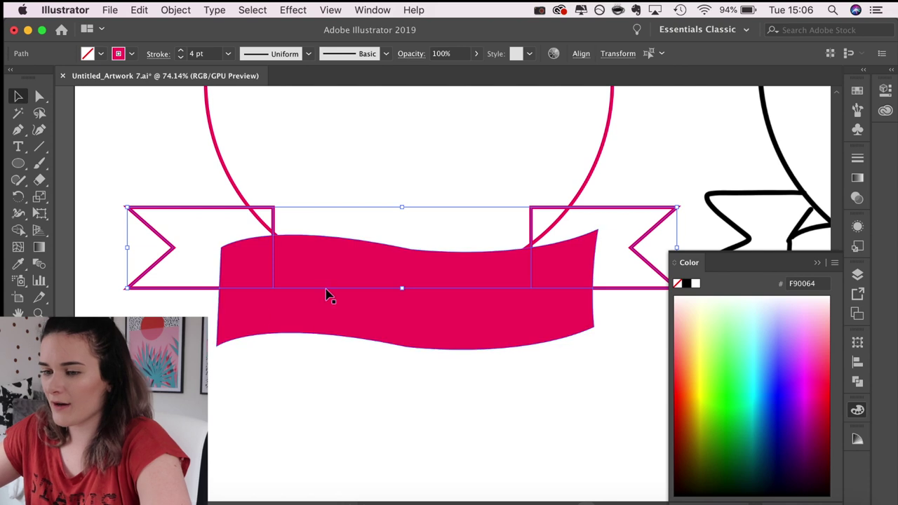
{"action": "key", "text": "shift+x"}
{"action": "double_click", "coordinate": [23, 340]}
{"action": "left_click", "coordinate": [748, 333]}
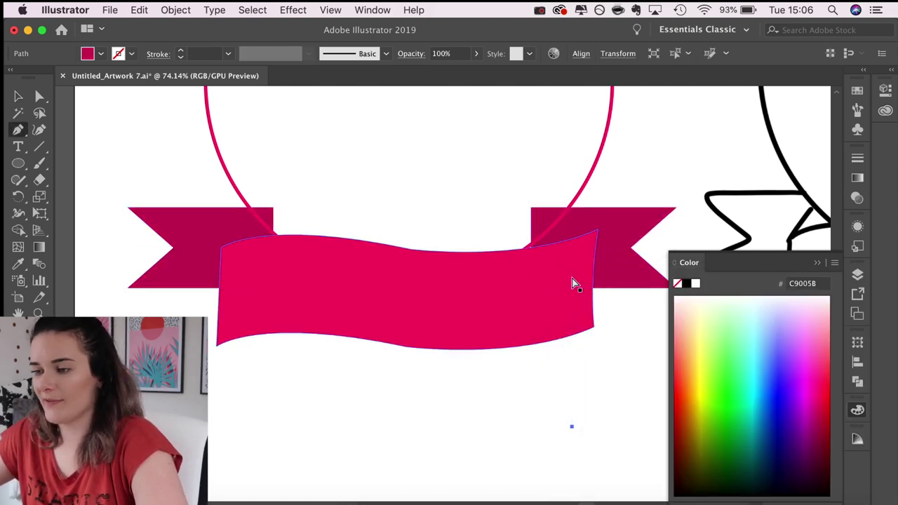
{"action": "key", "text": "super+z"}
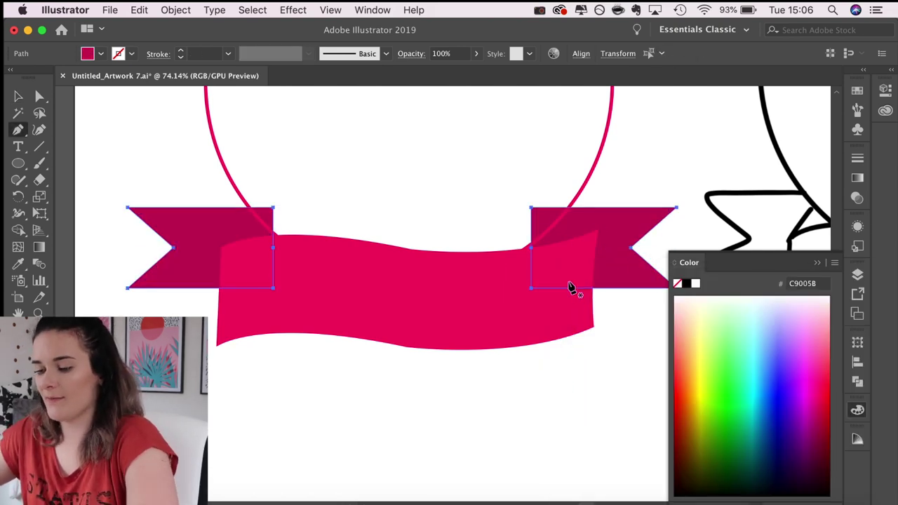
{"action": "key", "text": "b"}
{"action": "key", "text": "v"}
{"action": "key", "text": "super+shift+a"}
- Fill the large circle with bright aqua and remove its pink outline
{"action": "scroll", "coordinate": [449, 272], "scroll_direction": "down", "scroll_amount": 3}
{"action": "scroll", "coordinate": [448, 290], "scroll_direction": "up", "scroll_amount": 2}
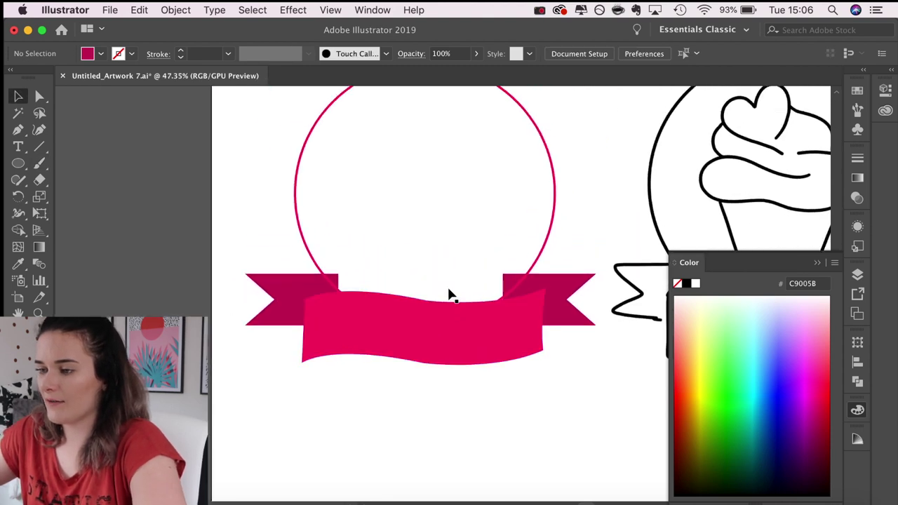
{"action": "scroll", "coordinate": [449, 295], "scroll_direction": "up", "scroll_amount": 1}
{"action": "left_click", "coordinate": [453, 298]}
{"action": "left_click", "coordinate": [767, 303]}
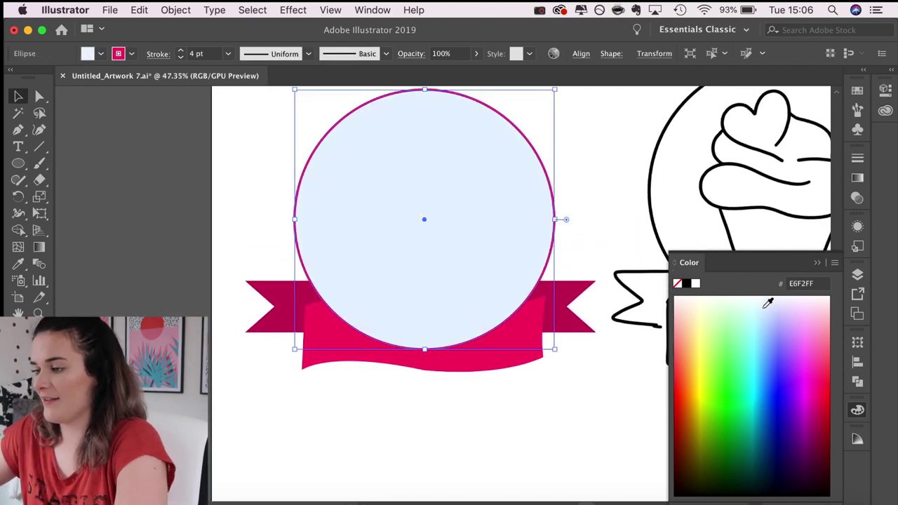
{"action": "left_click", "coordinate": [750, 325]}
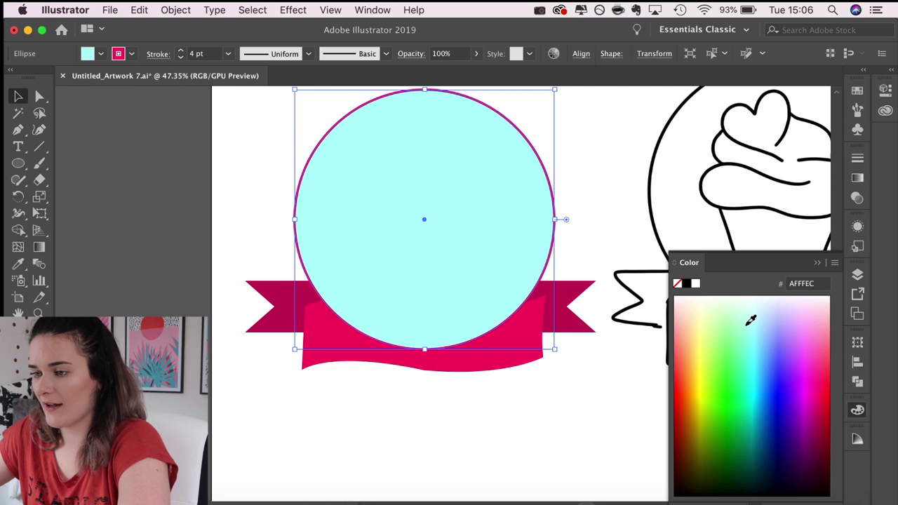
{"action": "left_click", "coordinate": [748, 345]}
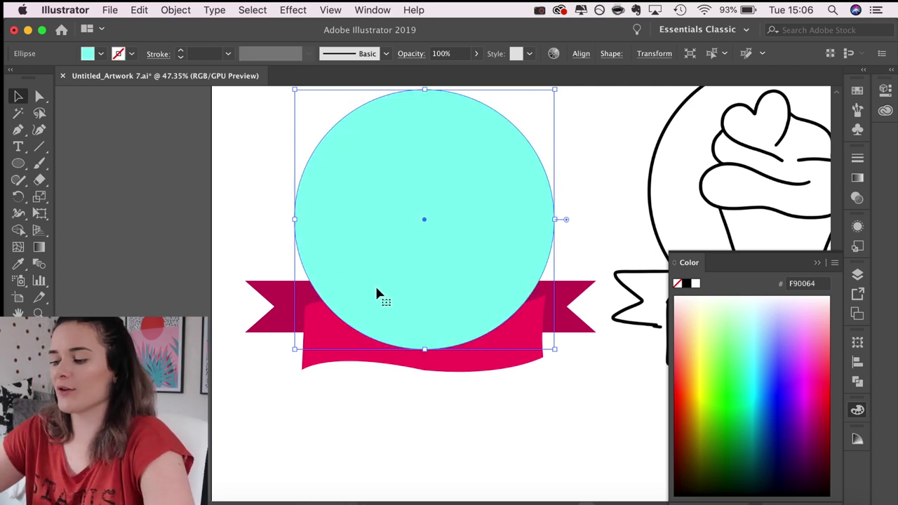
- Send the aqua circle backward behind the banner, keeping it in front of the ribbon tails
{"action": "key", "text": "super+bracketleft"}
{"action": "left_click", "coordinate": [377, 293]}
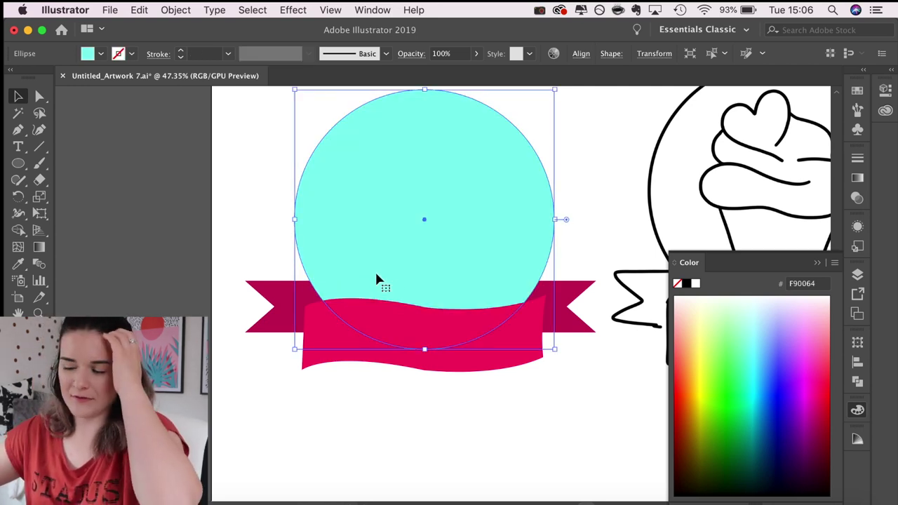
{"action": "key", "text": "p"}
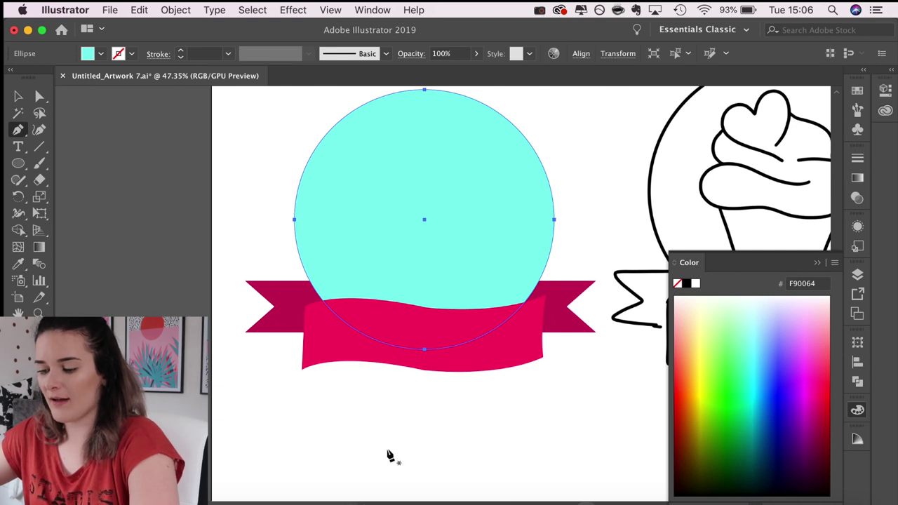
{"action": "key", "text": "v"}
{"action": "left_click", "coordinate": [384, 440]}
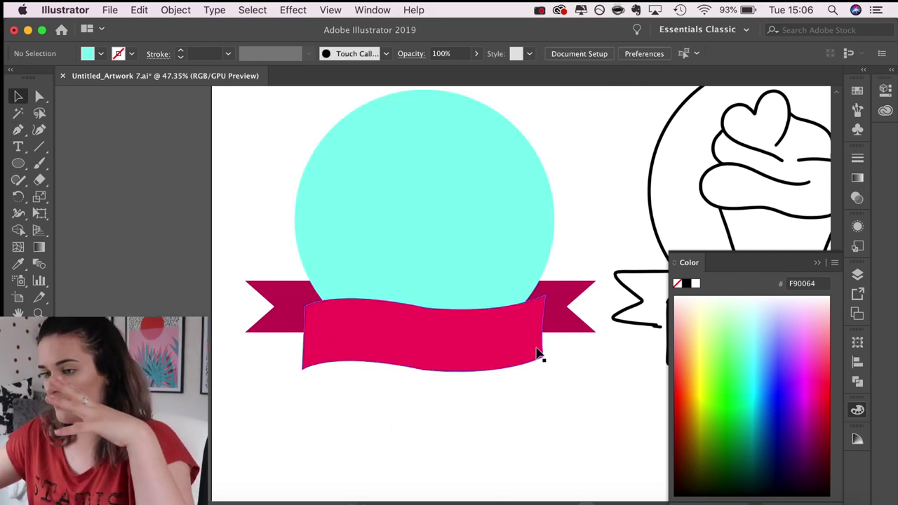
- Nudge the aqua circle slightly upward relative to the banner
{"action": "left_click", "coordinate": [465, 253]}
{"action": "key", "text": "Up"}
{"action": "key", "text": "Up"}
{"action": "key", "text": "Up"}
{"action": "key", "text": "Up"}
{"action": "key", "text": "Up"}
{"action": "key", "text": "Up"}
{"action": "key", "text": "Up"}
{"action": "key", "text": "Up"}
{"action": "key", "text": "Up"}
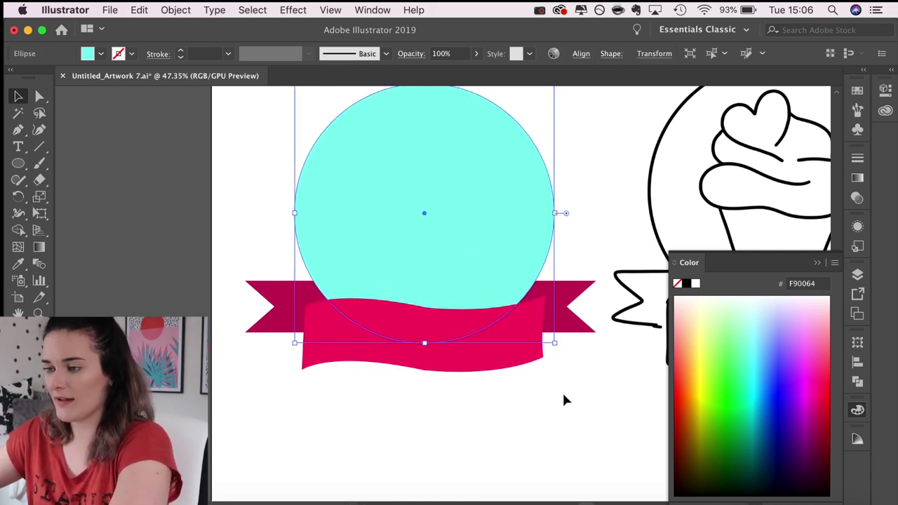
{"action": "left_click", "coordinate": [562, 396]}
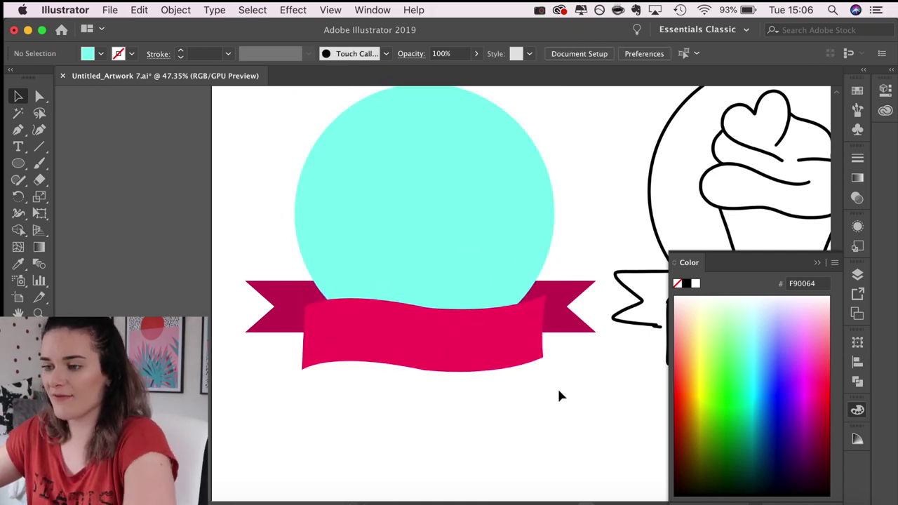
- Browse the Memphis library's color swatches and color themes for palette options
{"action": "left_click", "coordinate": [886, 112]}
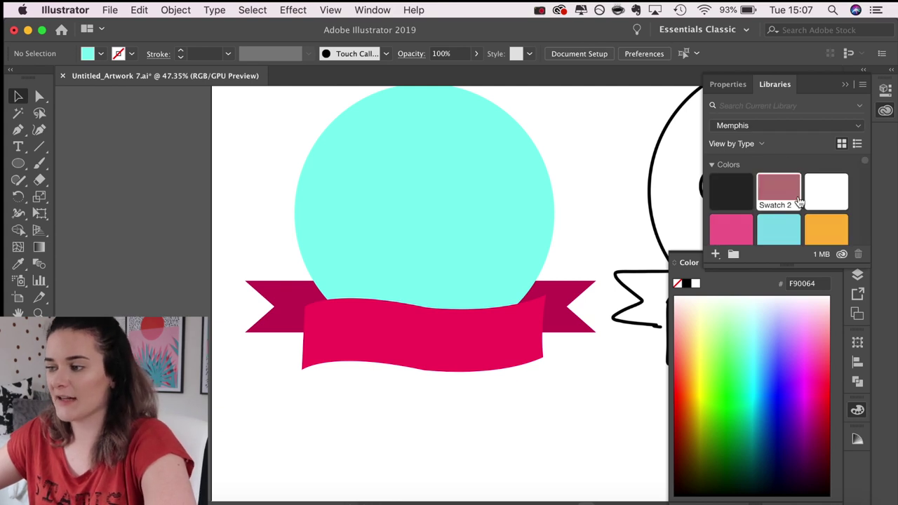
{"action": "scroll", "coordinate": [782, 196], "scroll_direction": "down", "scroll_amount": 2}
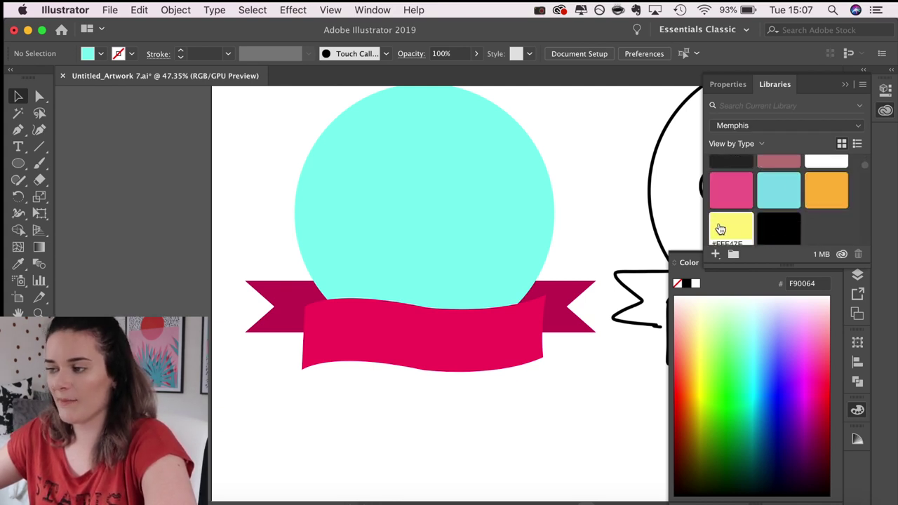
{"action": "scroll", "coordinate": [772, 207], "scroll_direction": "down", "scroll_amount": 2}
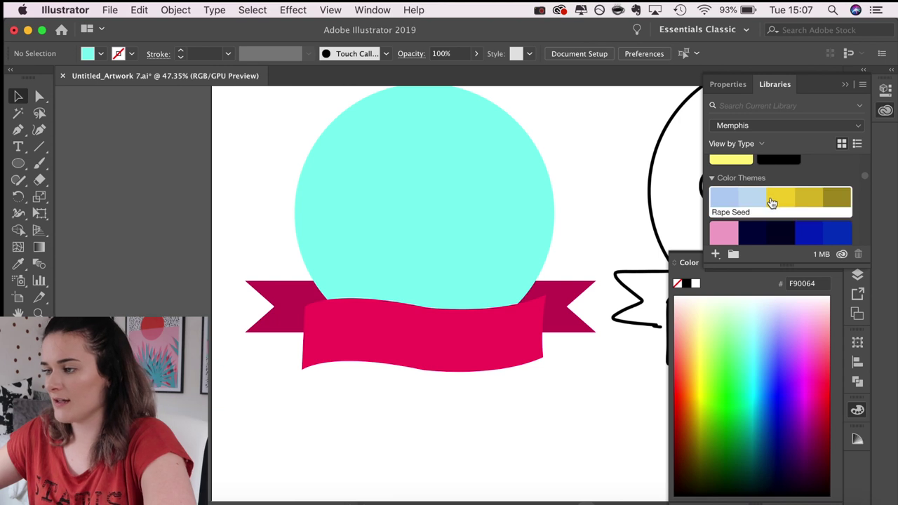
{"action": "scroll", "coordinate": [765, 202], "scroll_direction": "down", "scroll_amount": 5}
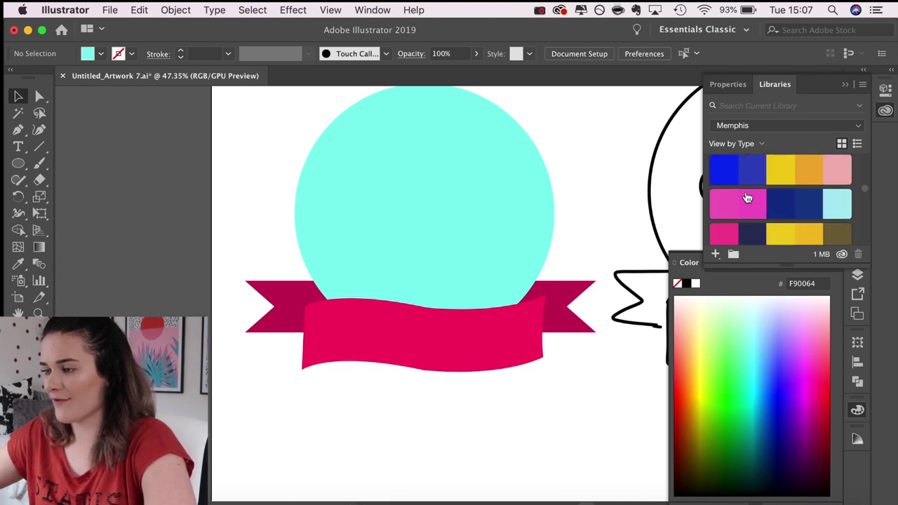
{"action": "scroll", "coordinate": [746, 208], "scroll_direction": "down", "scroll_amount": 3}
{"action": "scroll", "coordinate": [772, 211], "scroll_direction": "down", "scroll_amount": 3}
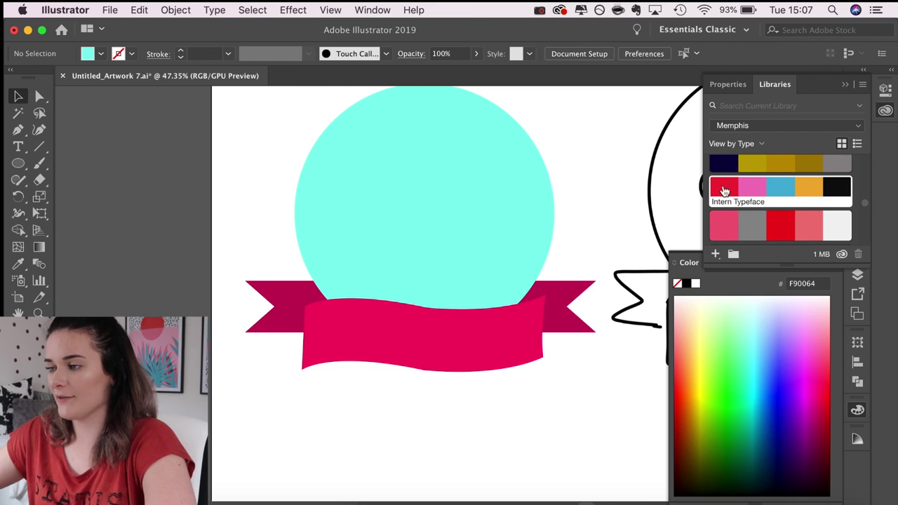
{"action": "scroll", "coordinate": [721, 191], "scroll_direction": "down", "scroll_amount": 8}
{"action": "scroll", "coordinate": [760, 195], "scroll_direction": "up", "scroll_amount": 5}
{"action": "scroll", "coordinate": [757, 198], "scroll_direction": "up", "scroll_amount": 4}
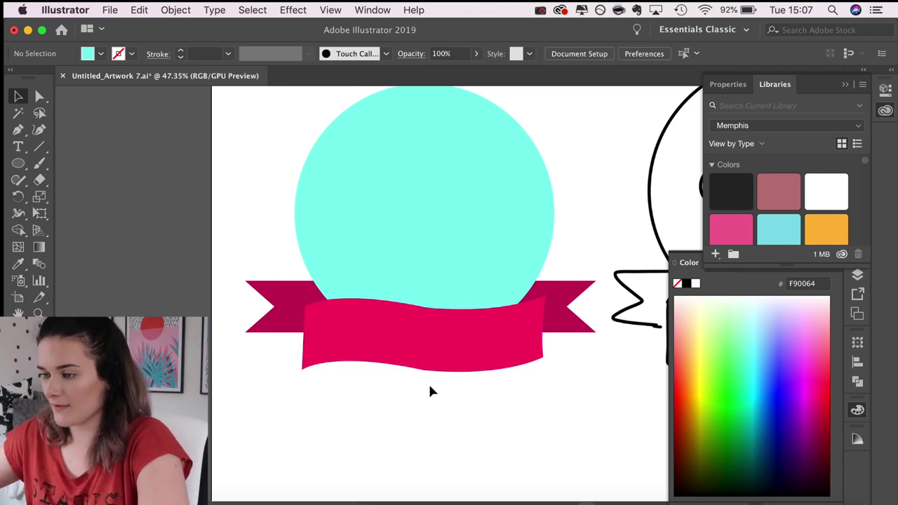
- Draw a triangular fold piece with the Pen tool where the banner's upper corner meets the ribbon tail
{"action": "key", "text": "p"}
{"action": "scroll", "coordinate": [577, 298], "scroll_direction": "up", "scroll_amount": 2}
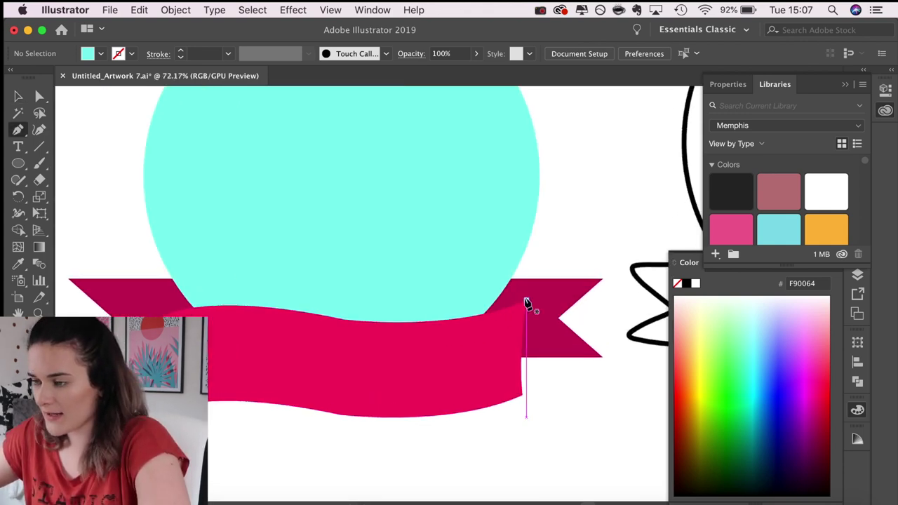
{"action": "left_click", "coordinate": [526, 302]}
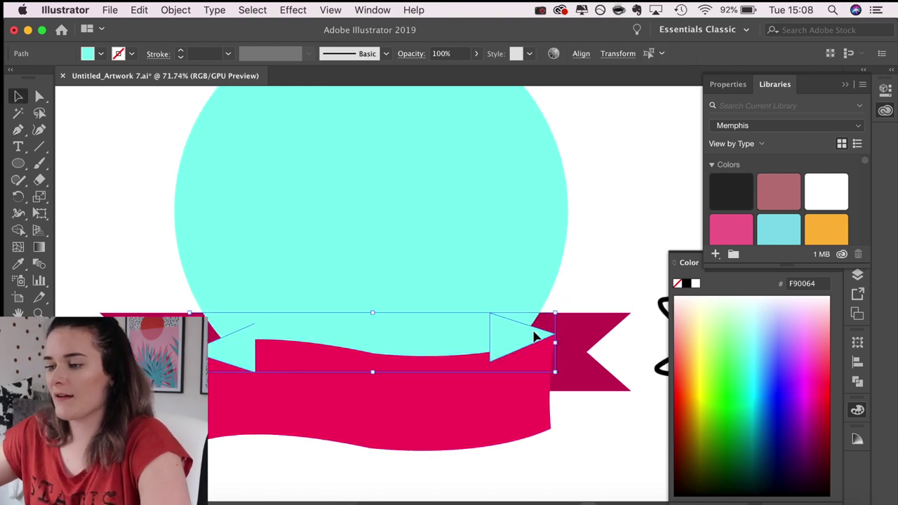
- Send the triangular fold shapes backward so they sit behind the banner
{"action": "key", "text": "v"}
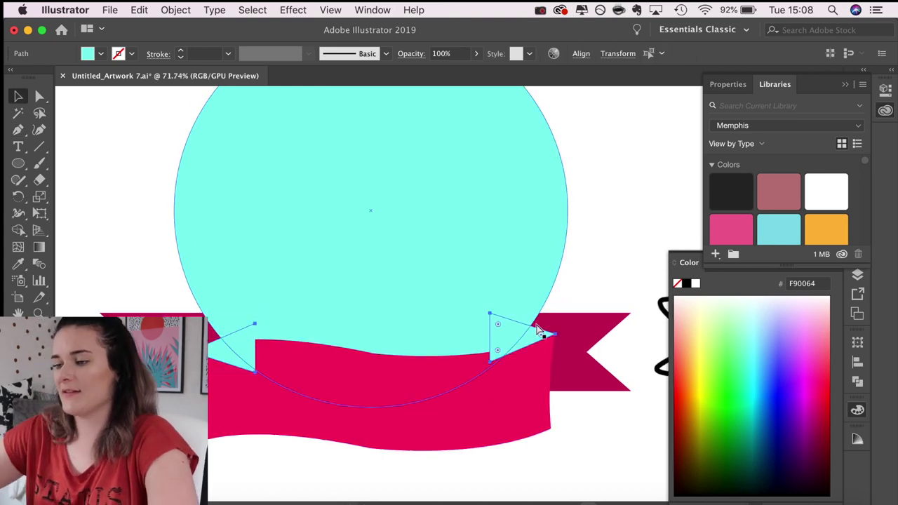
{"action": "key", "text": "super+shift+bracketleft"}
{"action": "left_click", "coordinate": [540, 331]}
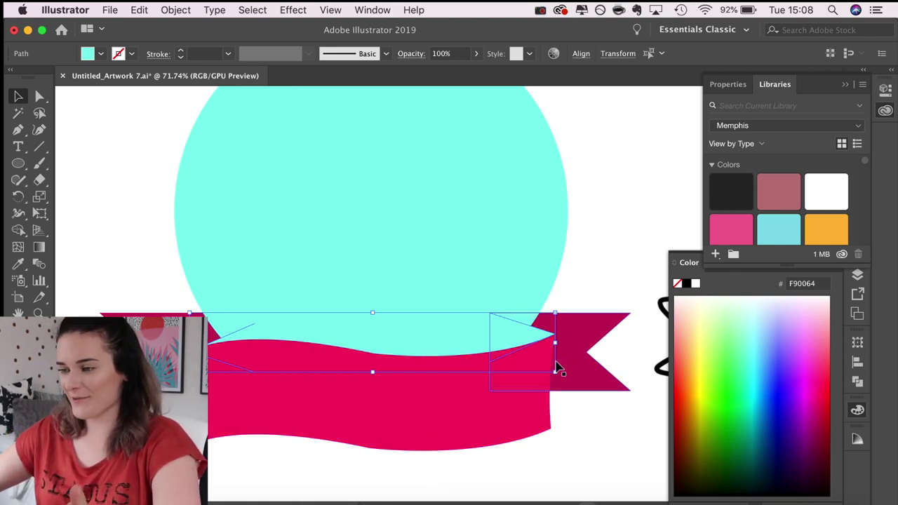
{"action": "left_click", "coordinate": [573, 428]}
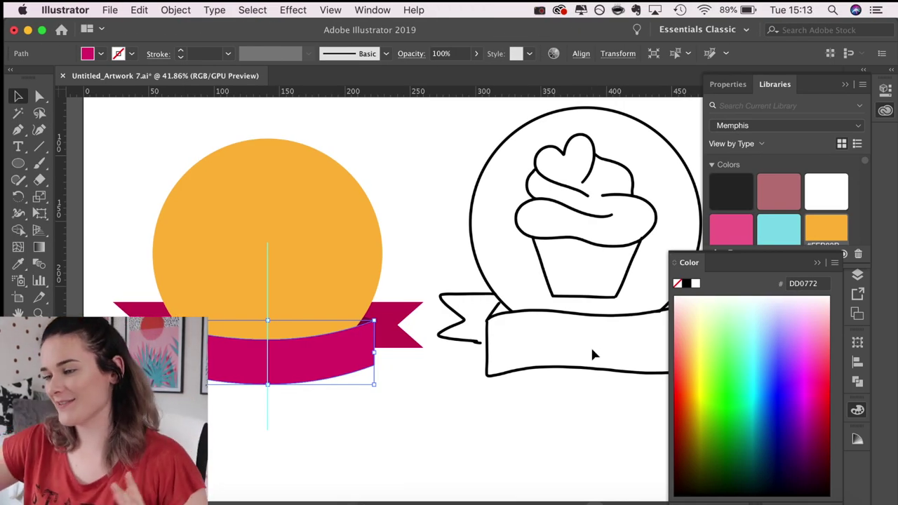
- Begin tracing the curved reference banner and its folded tails with the Pen tool
{"action": "scroll", "coordinate": [590, 345], "scroll_direction": "right", "scroll_amount": 5}
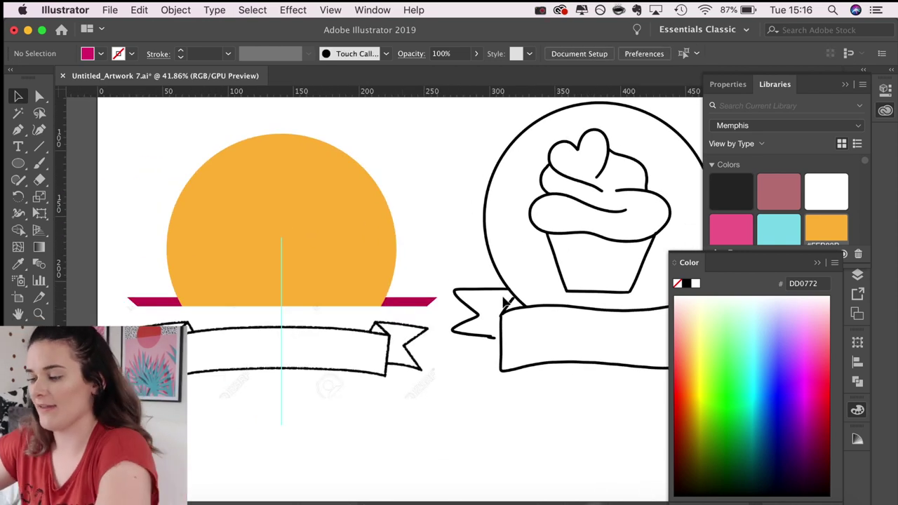
{"action": "key", "text": "p"}
{"action": "scroll", "coordinate": [290, 358], "scroll_direction": "up", "scroll_amount": 3}
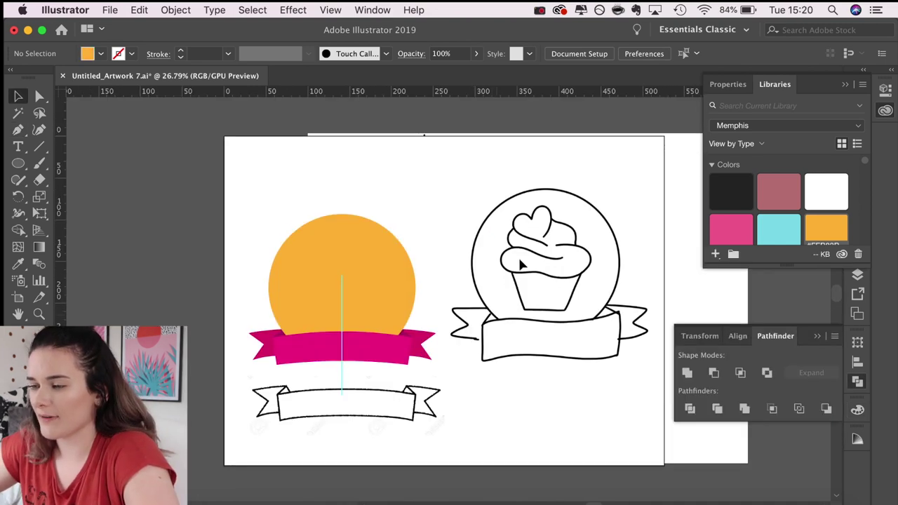
- Draw horizontal Pen lines along the cupcake case's base and top edge, and select both
{"action": "left_click", "coordinate": [413, 410]}
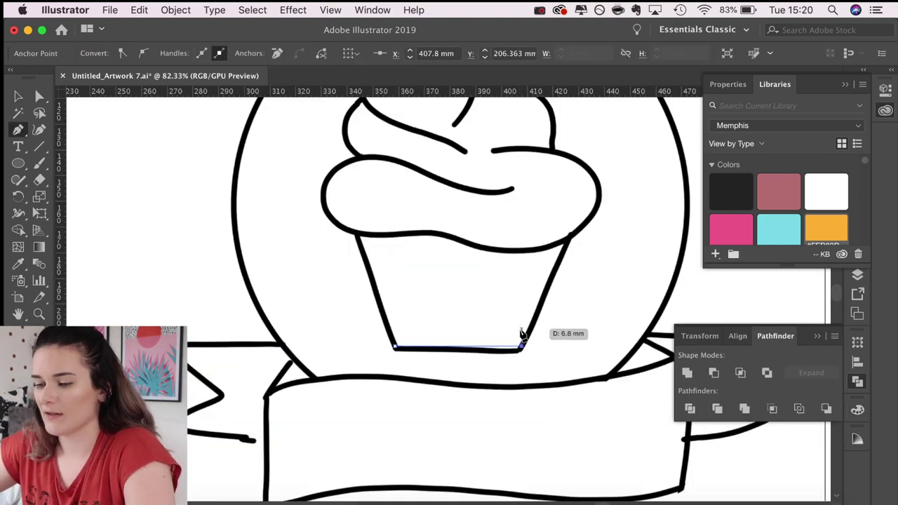
{"action": "left_click", "coordinate": [352, 231]}
{"action": "left_click", "coordinate": [573, 232]}
{"action": "key", "text": "v"}
{"action": "left_click", "coordinate": [490, 346], "text": "shift"}
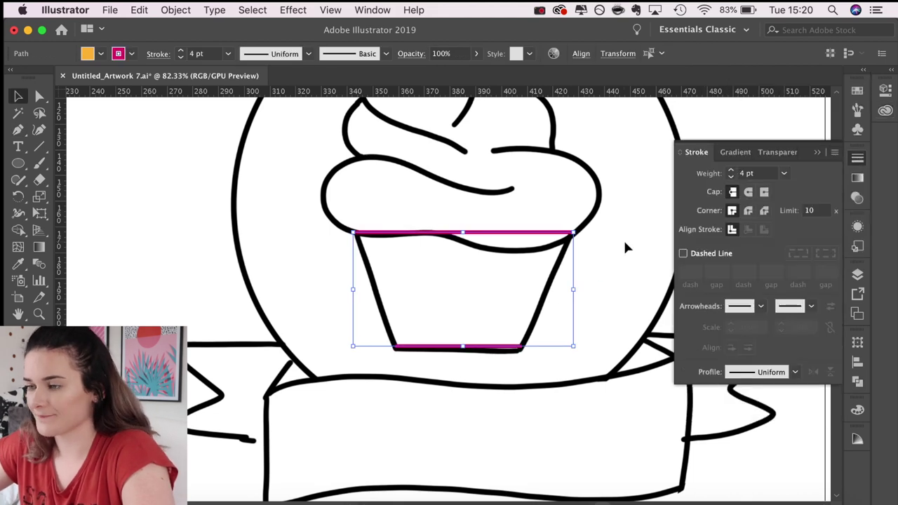
- Align the cupcake case's top and base lines to a common centre
{"action": "left_click", "coordinate": [581, 53]}
{"action": "left_click", "coordinate": [459, 92]}
{"action": "left_click", "coordinate": [568, 173]}
{"action": "key", "text": "p"}
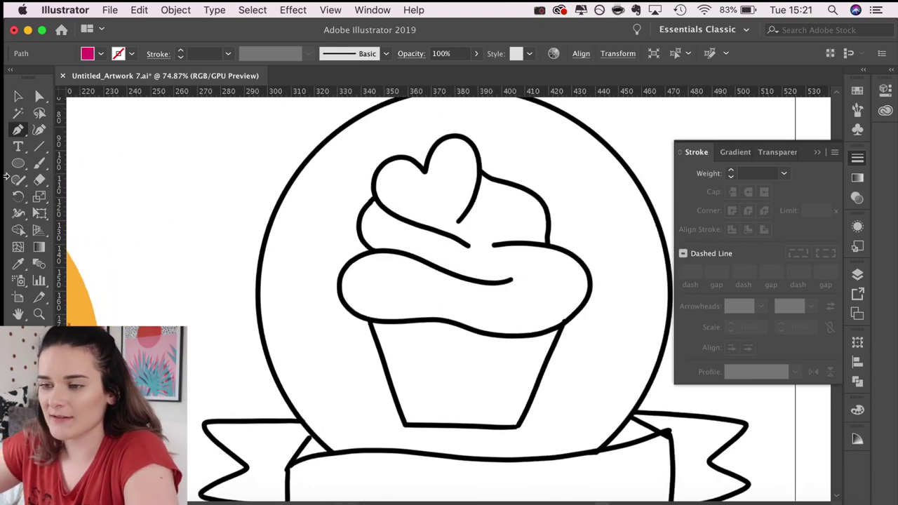
- Draw a pink circle over the lower icing's rounded end, and copy and resize it for the other icing lobes
{"action": "left_click", "coordinate": [18, 165]}
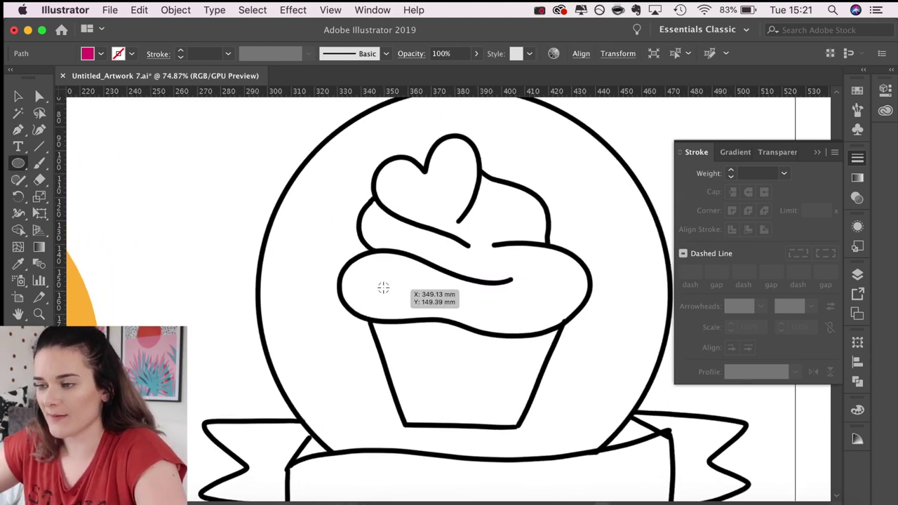
{"action": "left_click_drag", "start_coordinate": [374, 286], "coordinate": [414, 308]}
{"action": "key", "text": "v"}
{"action": "left_click_drag", "start_coordinate": [354, 275], "coordinate": [527, 273]}
{"action": "left_click_drag", "start_coordinate": [508, 323], "coordinate": [500, 332]}
{"action": "left_click_drag", "start_coordinate": [549, 288], "coordinate": [506, 229]}
{"action": "left_click", "coordinate": [617, 221]}
{"action": "left_click_drag", "start_coordinate": [373, 305], "coordinate": [431, 222]}
- Copy and shrink a pink circle to form the two upper lobes of the heart topping
{"action": "key", "text": "super+shift+a"}
{"action": "scroll", "coordinate": [397, 237], "scroll_direction": "up", "scroll_amount": 2}
{"action": "scroll", "coordinate": [398, 236], "scroll_direction": "up", "scroll_amount": 2}
{"action": "left_click_drag", "start_coordinate": [478, 177], "coordinate": [462, 183]}
{"action": "left_click_drag", "start_coordinate": [461, 249], "coordinate": [442, 237]}
{"action": "left_click_drag", "start_coordinate": [433, 234], "coordinate": [498, 208]}
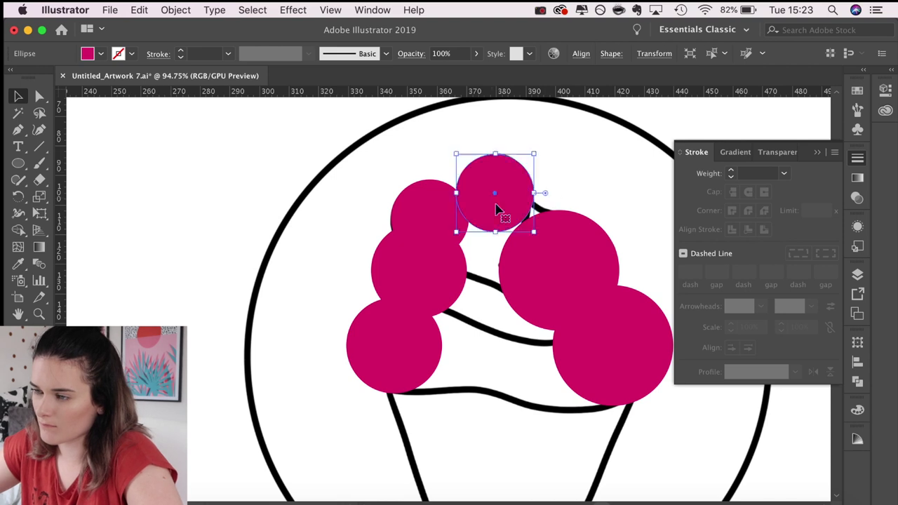
- Draw the heart's pointed lower body with the Pen tool between its lobes and refine its curved edge
{"action": "left_click", "coordinate": [565, 197]}
{"action": "key", "text": "p"}
{"action": "left_click", "coordinate": [534, 193]}
{"action": "left_click", "coordinate": [511, 300]}
{"action": "mouse_move", "coordinate": [466, 271]}
{"action": "left_mouse_down"}
{"action": "mouse_move", "coordinate": [440, 264]}
{"action": "mouse_move", "coordinate": [467, 277]}
{"action": "left_mouse_up"}
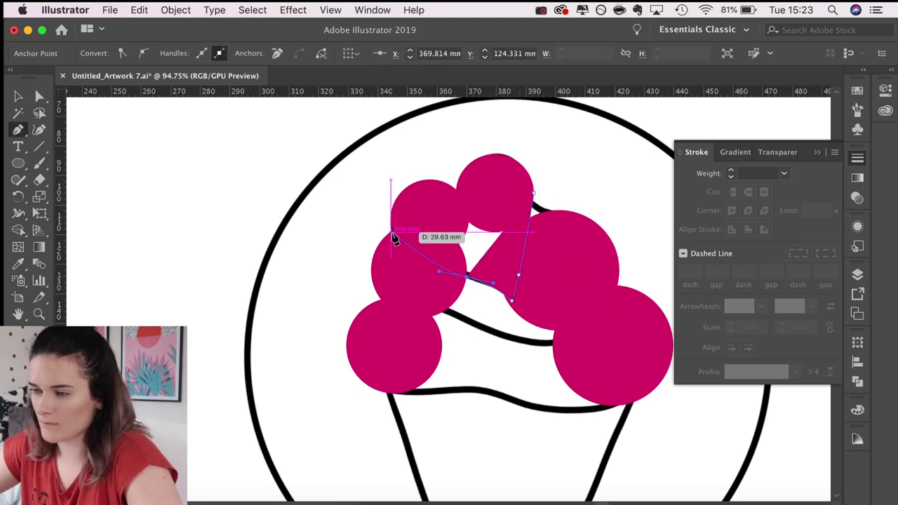
{"action": "left_click_drag", "start_coordinate": [391, 224], "coordinate": [389, 176]}
{"action": "key", "text": "a"}
{"action": "left_click_drag", "start_coordinate": [519, 265], "coordinate": [517, 263]}
{"action": "key", "text": "super+shift+a"}
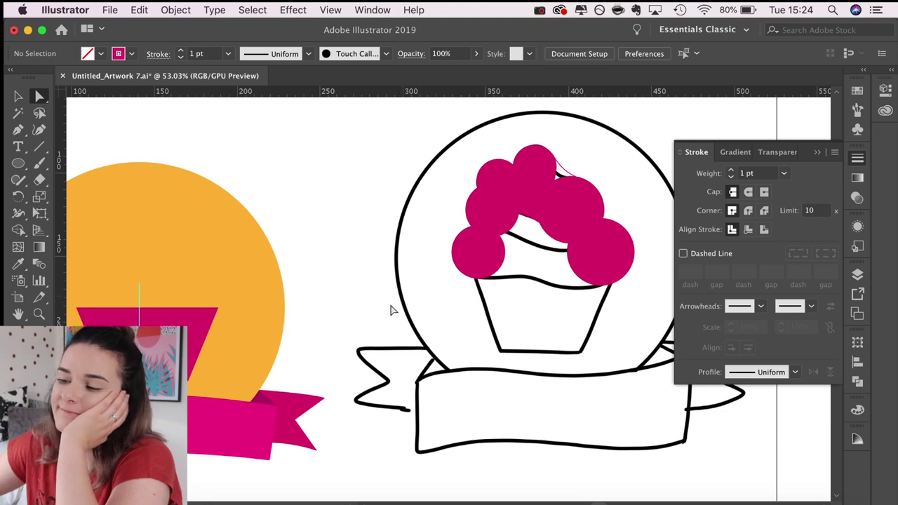
- Activate the Artboard tool for the artboard holding the coloured badge and the sketch
{"action": "scroll", "coordinate": [346, 352], "scroll_direction": "down", "scroll_amount": 3}
{"action": "scroll", "coordinate": [355, 347], "scroll_direction": "down", "scroll_amount": 2}
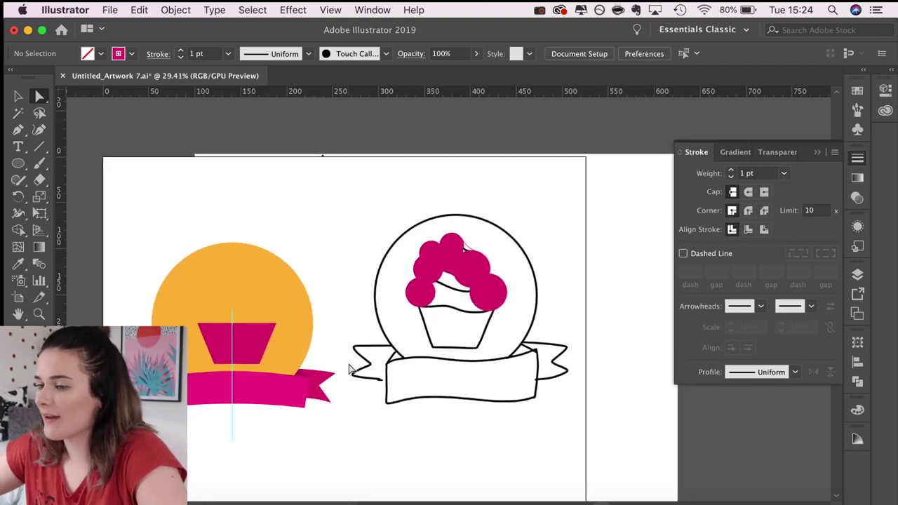
{"action": "scroll", "coordinate": [362, 345], "scroll_direction": "left", "scroll_amount": 4}
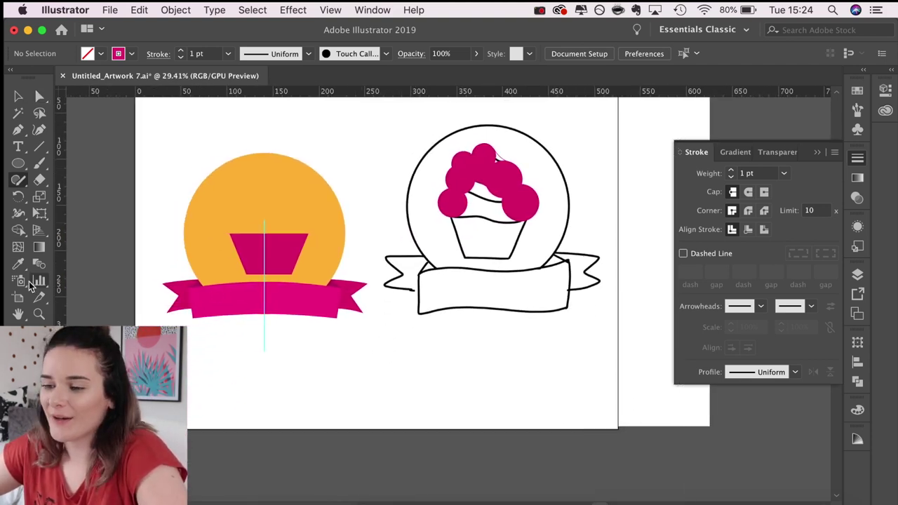
{"action": "left_click", "coordinate": [18, 298]}
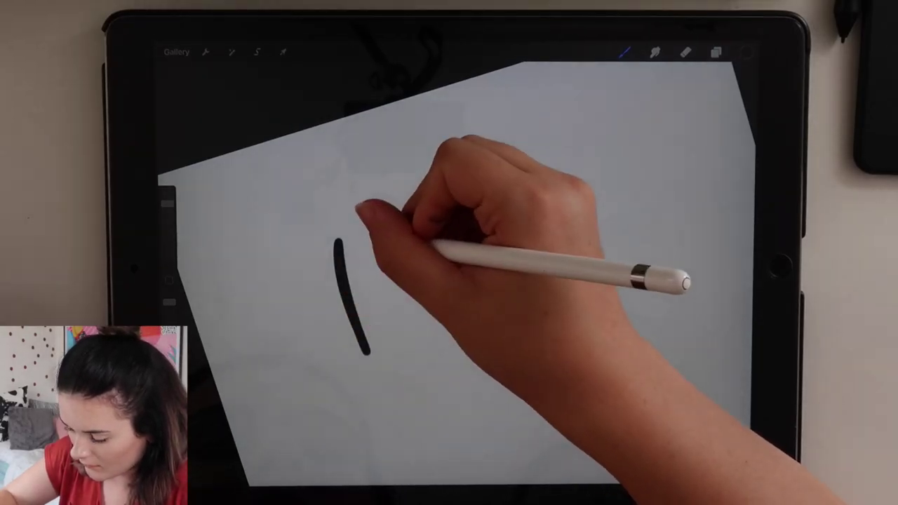
- Switch to Procreate on the iPad and hand-letter "Kakes by Kasey" in black brush script
{"action": "left_click_drag", "start_coordinate": [385, 225], "coordinate": [427, 320]}
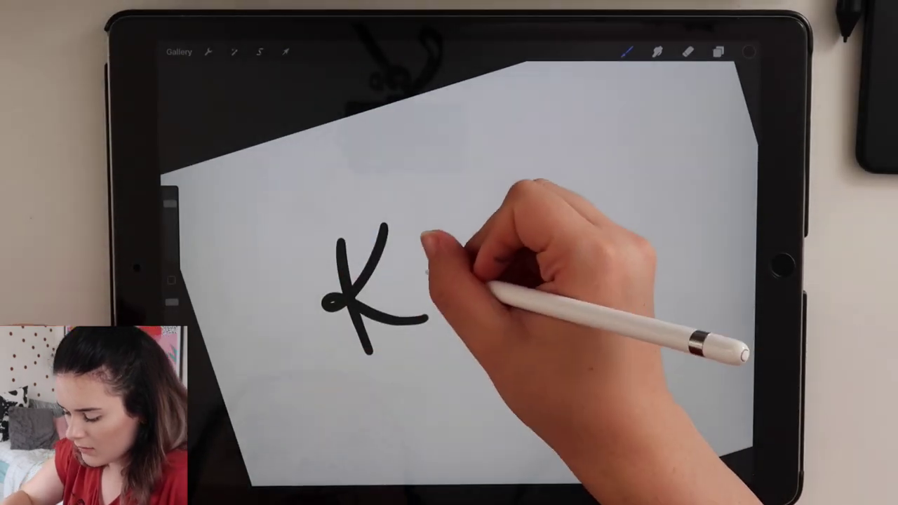
{"action": "mouse_move", "coordinate": [428, 274]}
{"action": "left_mouse_down"}
{"action": "mouse_move", "coordinate": [519, 254]}
{"action": "mouse_move", "coordinate": [611, 253]}
{"action": "left_mouse_up"}
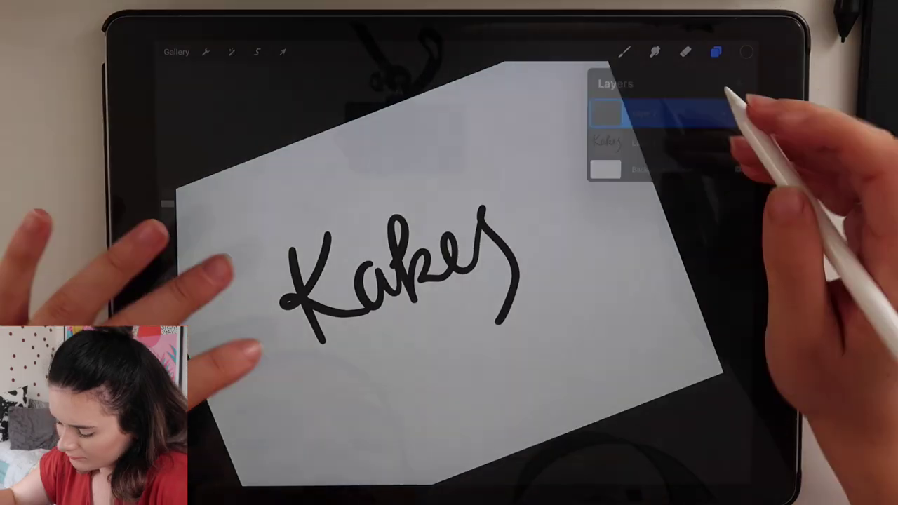
{"action": "mouse_move", "coordinate": [533, 215]}
{"action": "left_mouse_down"}
{"action": "mouse_move", "coordinate": [539, 253]}
{"action": "mouse_move", "coordinate": [581, 289]}
{"action": "mouse_move", "coordinate": [540, 258]}
{"action": "mouse_move", "coordinate": [550, 316]}
{"action": "left_mouse_up"}
{"action": "key", "text": "ctrl+z"}
{"action": "key", "text": "ctrl+z"}
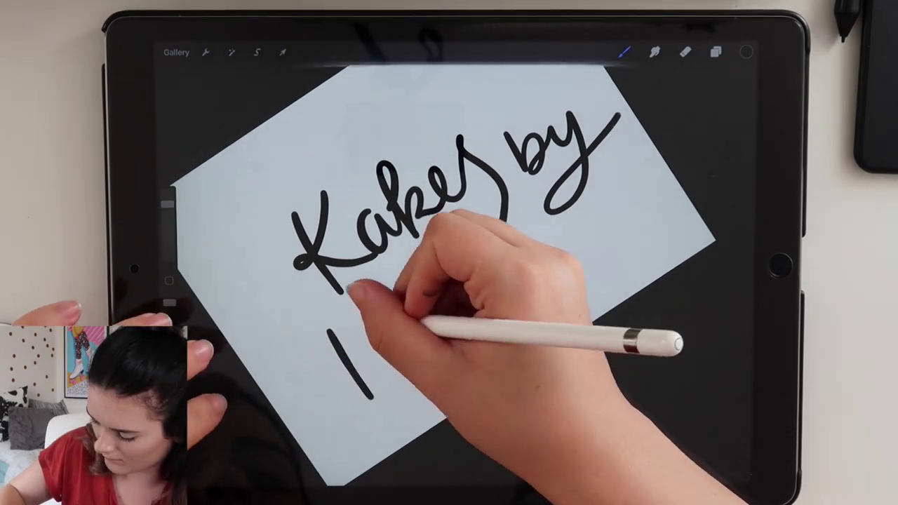
{"action": "mouse_move", "coordinate": [360, 290]}
{"action": "left_mouse_down"}
{"action": "mouse_move", "coordinate": [364, 337]}
{"action": "mouse_move", "coordinate": [440, 308]}
{"action": "left_mouse_up"}
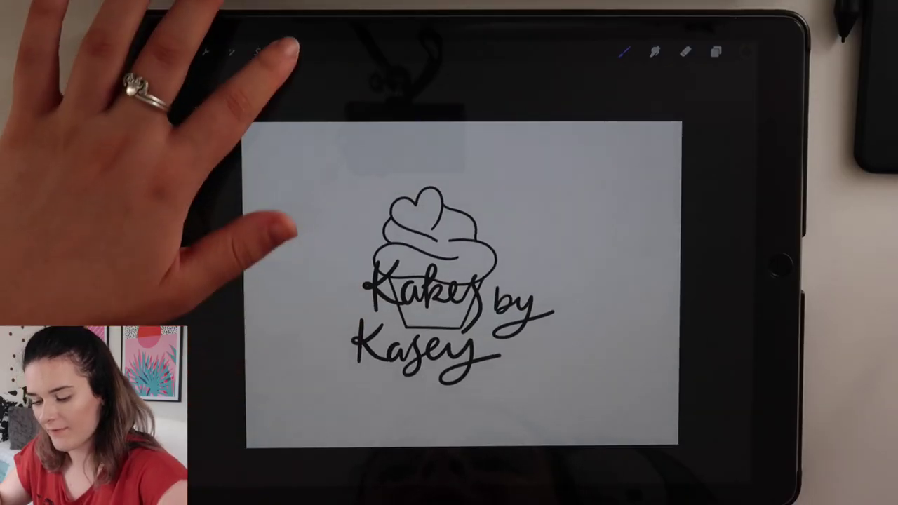
- Reposition the cupcake drawing and the lettering so the text sits directly beneath the cupcake
{"action": "left_click", "coordinate": [282, 52]}
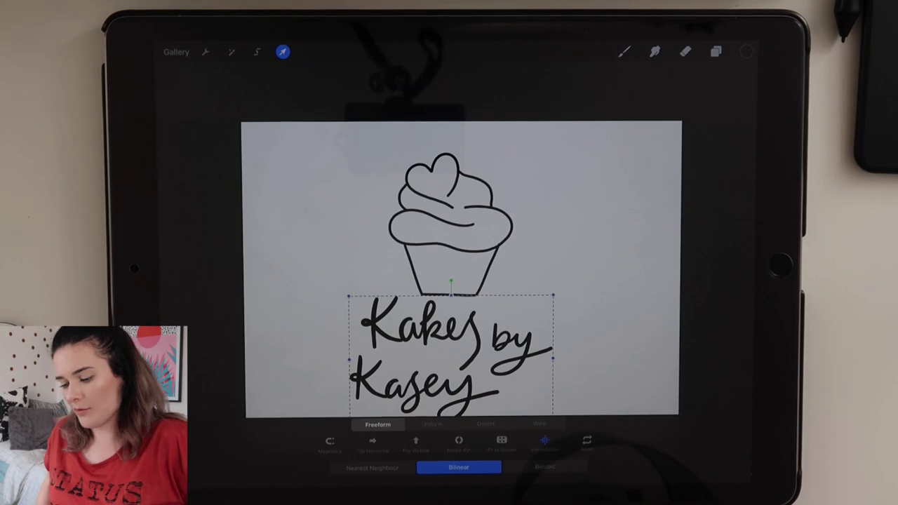
{"action": "left_click", "coordinate": [283, 52]}
- Redraw the "Kakes" and "Kasey" lettering in bolder strokes over the faded rough sketch
{"action": "left_click_drag", "start_coordinate": [310, 182], "coordinate": [291, 273]}
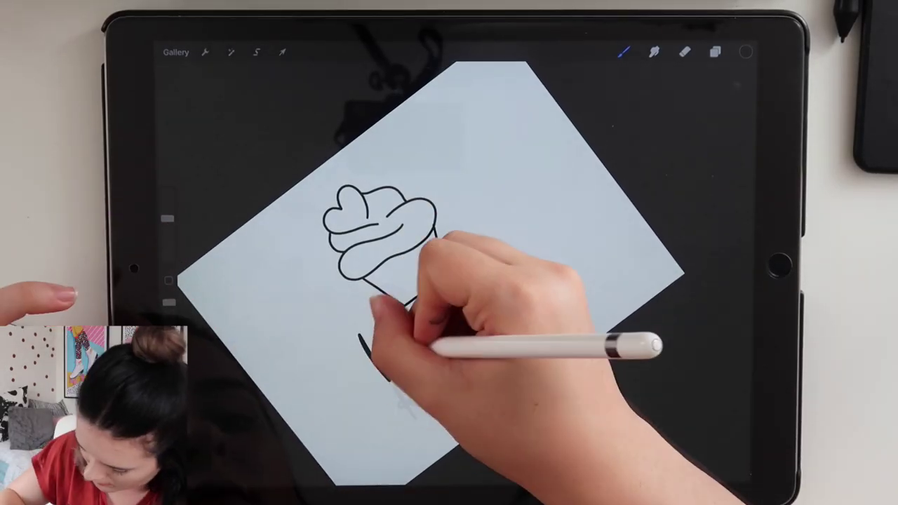
{"action": "key", "text": "ctrl+z"}
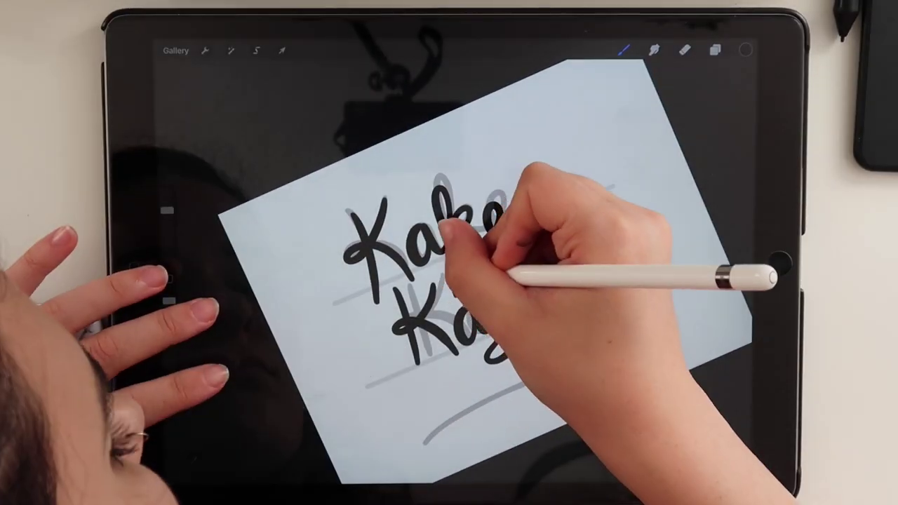
{"action": "left_click_drag", "start_coordinate": [444, 224], "coordinate": [482, 204]}
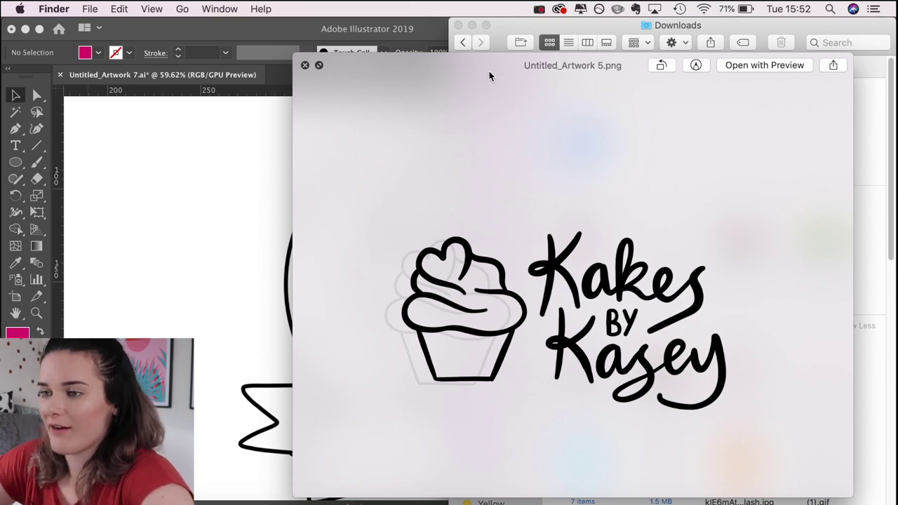
- Switch back to Illustrator and add a new landscape artboard about 1007 mm by 675 mm beside the existing sketch
{"action": "left_click", "coordinate": [141, 184]}
{"action": "scroll", "coordinate": [155, 161], "scroll_direction": "down", "scroll_amount": 5}
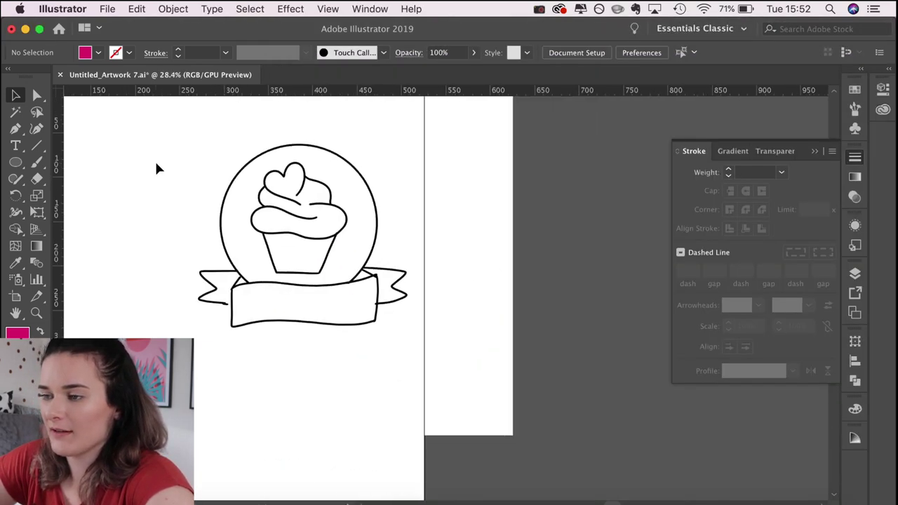
{"action": "scroll", "coordinate": [156, 164], "scroll_direction": "left", "scroll_amount": 5}
{"action": "scroll", "coordinate": [157, 169], "scroll_direction": "down", "scroll_amount": 3}
{"action": "scroll", "coordinate": [136, 222], "scroll_direction": "right", "scroll_amount": 10}
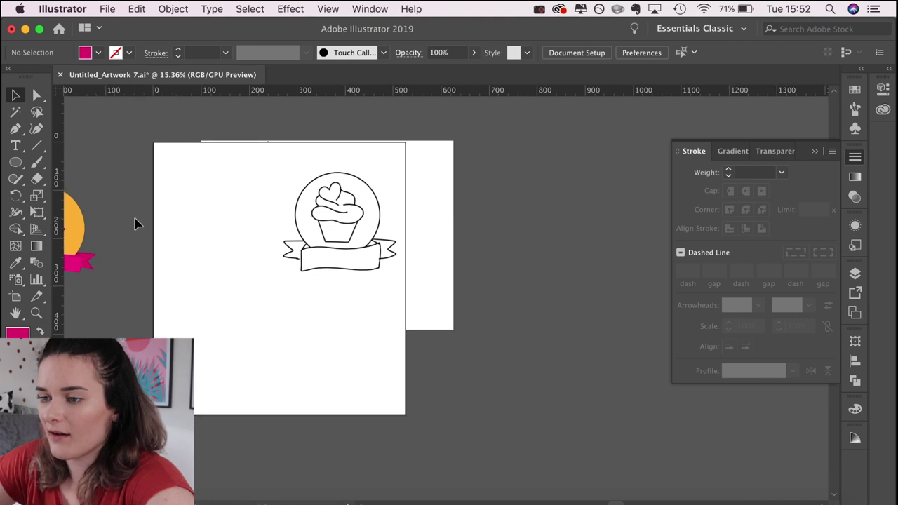
{"action": "left_click", "coordinate": [15, 298]}
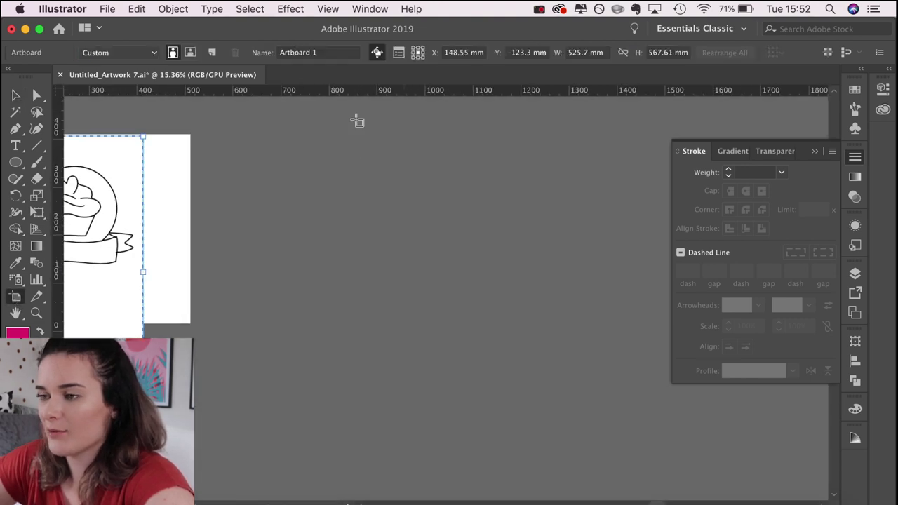
{"action": "mouse_move", "coordinate": [242, 160]}
{"action": "left_mouse_down"}
{"action": "mouse_move", "coordinate": [601, 465]}
{"action": "mouse_move", "coordinate": [727, 485]}
{"action": "left_mouse_up"}
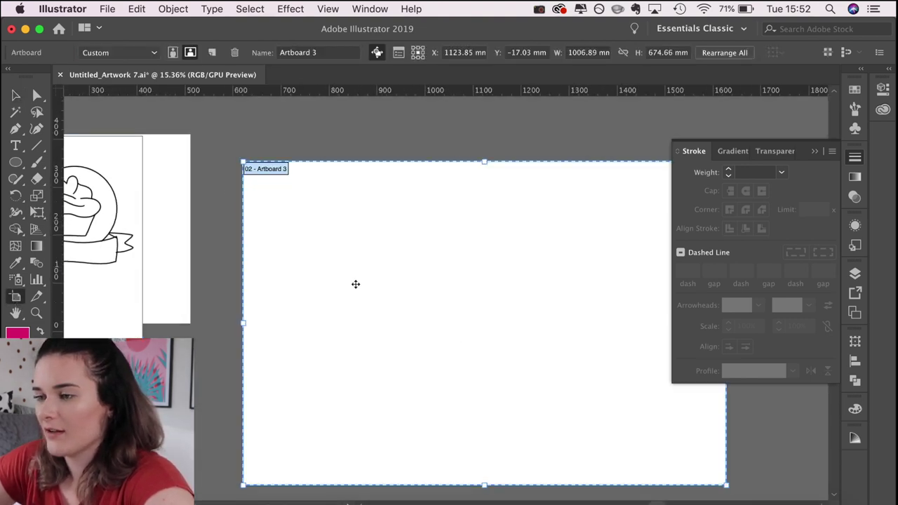
{"action": "scroll", "coordinate": [355, 282], "scroll_direction": "right", "scroll_amount": 5}
{"action": "scroll", "coordinate": [355, 282], "scroll_direction": "down", "scroll_amount": 2}
{"action": "scroll", "coordinate": [353, 290], "scroll_direction": "up", "scroll_amount": 1}
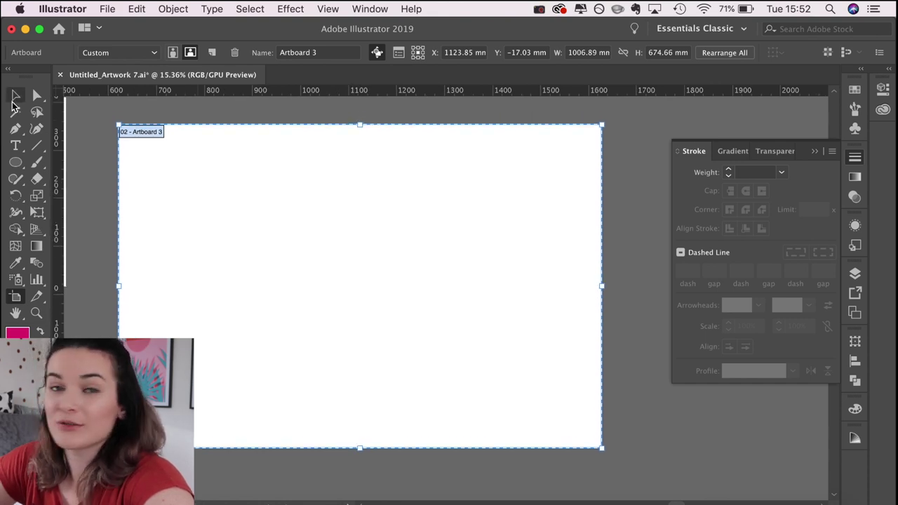
{"action": "left_click", "coordinate": [14, 99]}
- Switch to Finder and place Untitled_Artwork 5.png from Downloads onto the new Illustrator artboard, moving it towards the middle
{"action": "key", "text": "super+Tab"}
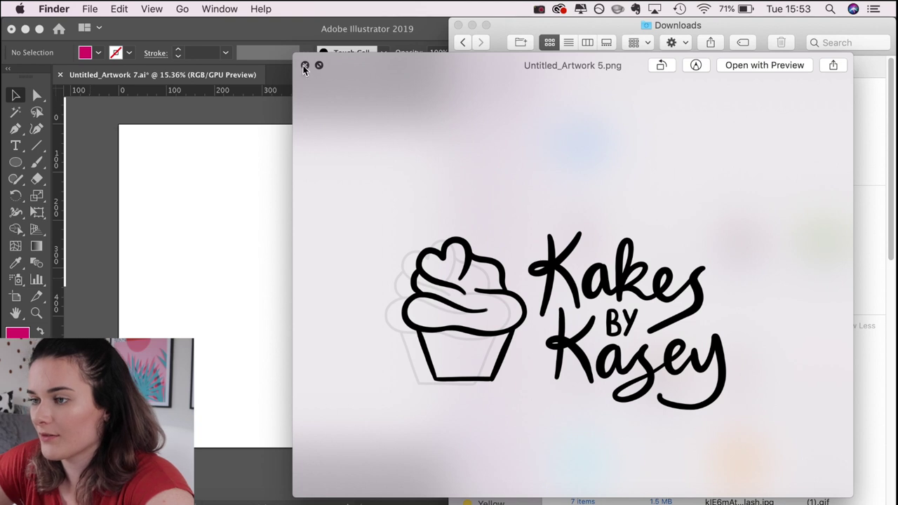
{"action": "left_click", "coordinate": [305, 65]}
{"action": "left_click_drag", "start_coordinate": [580, 110], "coordinate": [374, 271]}
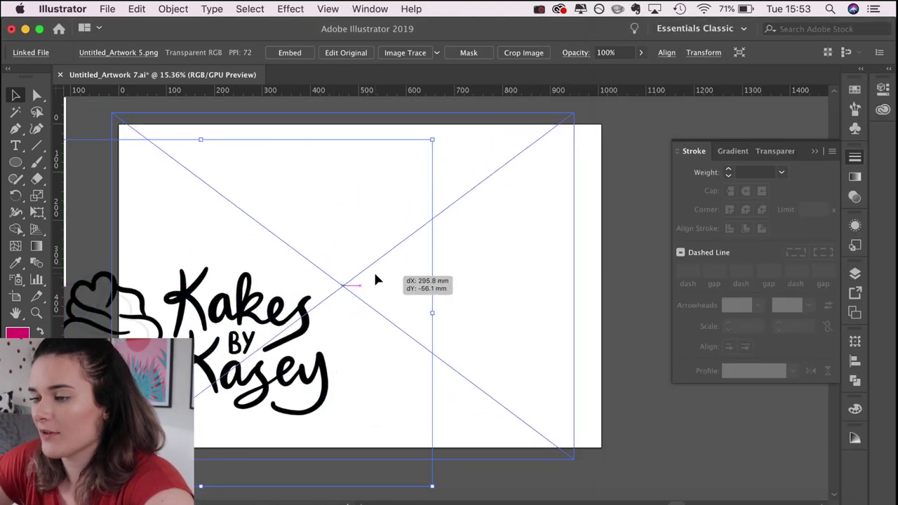
- Image Trace the placed lettering and cupcake artwork with the default preset and expand the result into vector paths
{"action": "left_click", "coordinate": [173, 9]}
{"action": "mouse_move", "coordinate": [210, 400]}
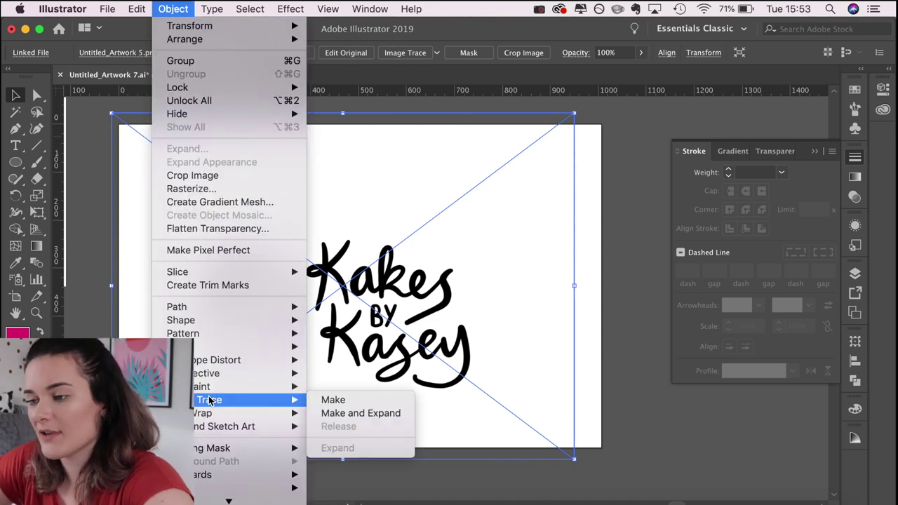
{"action": "left_click", "coordinate": [345, 400]}
{"action": "left_click", "coordinate": [598, 294]}
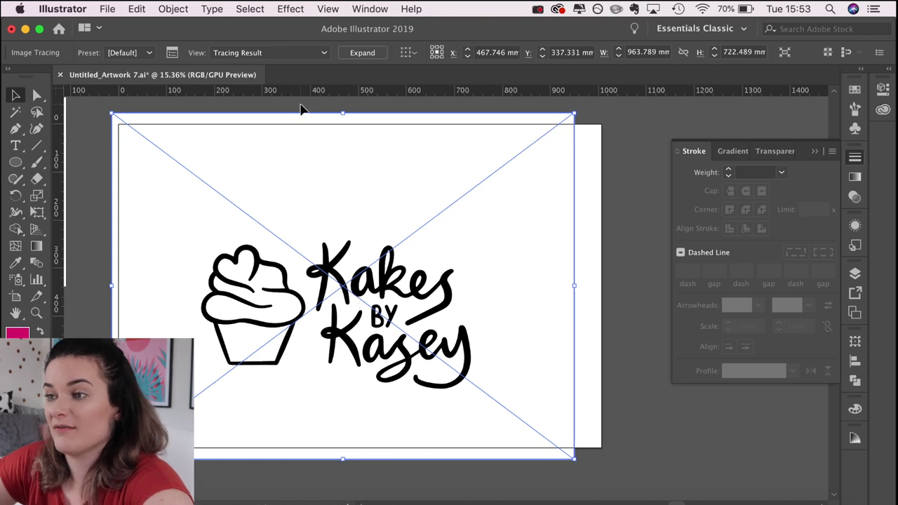
{"action": "left_click", "coordinate": [362, 53]}
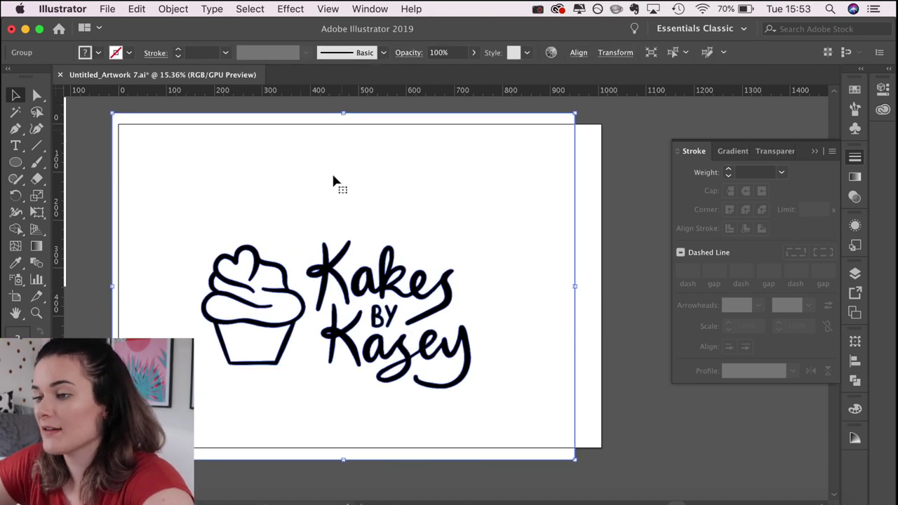
- Check the expanded cupcake and lettering trace up close and ungroup it into separate shapes
{"action": "scroll", "coordinate": [258, 328], "scroll_direction": "up", "scroll_amount": 5}
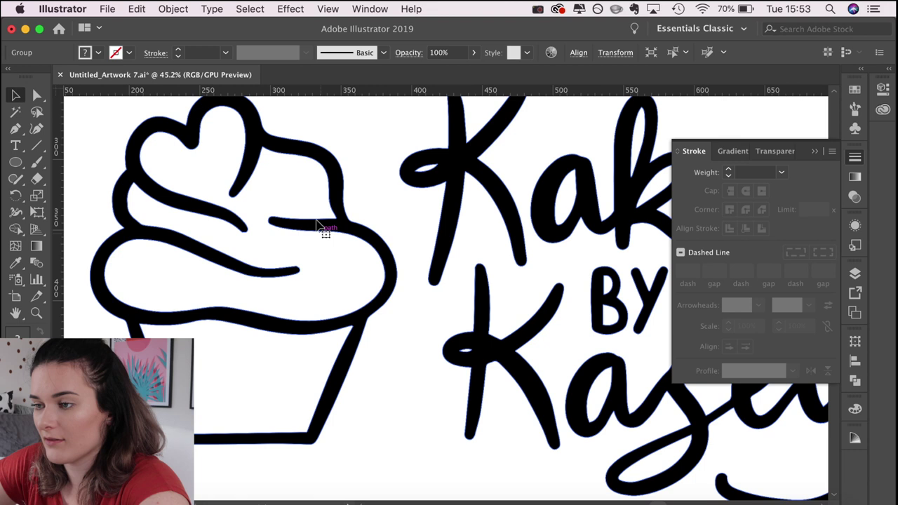
{"action": "scroll", "coordinate": [351, 193], "scroll_direction": "down", "scroll_amount": 6}
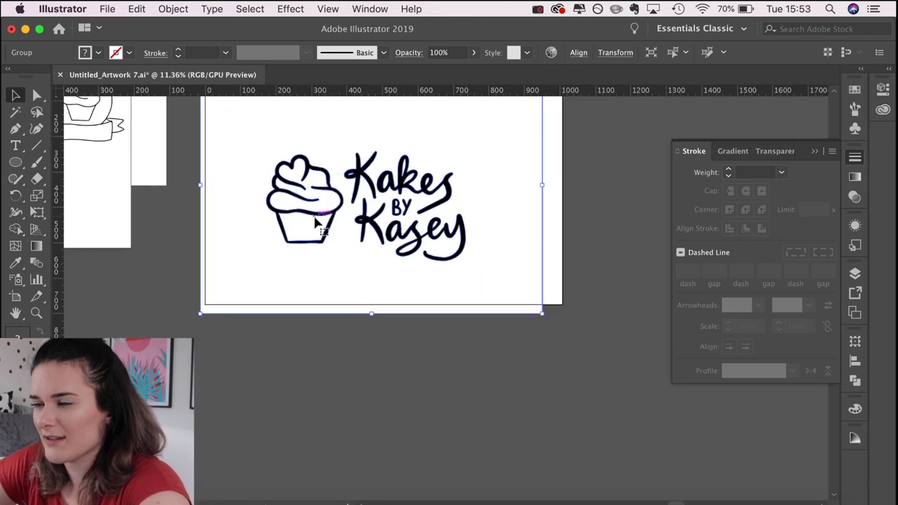
{"action": "scroll", "coordinate": [315, 223], "scroll_direction": "up", "scroll_amount": 3}
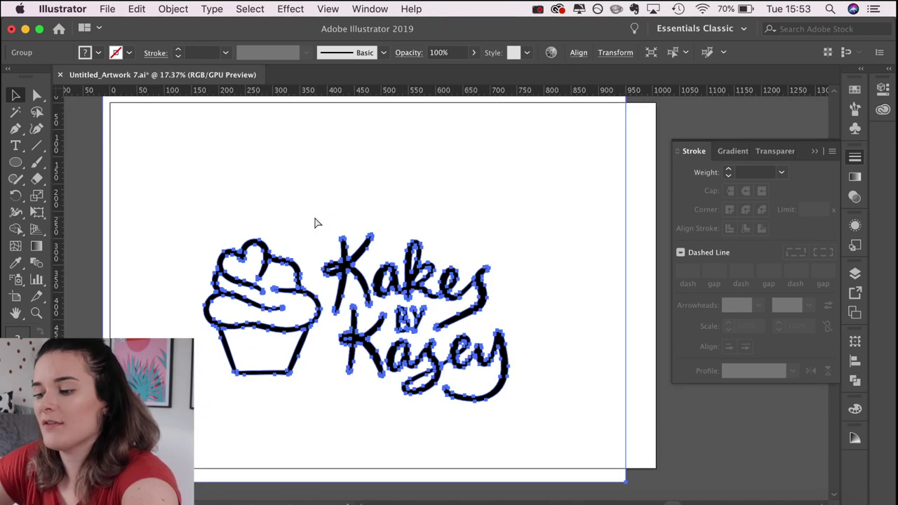
{"action": "key", "text": "super+h"}
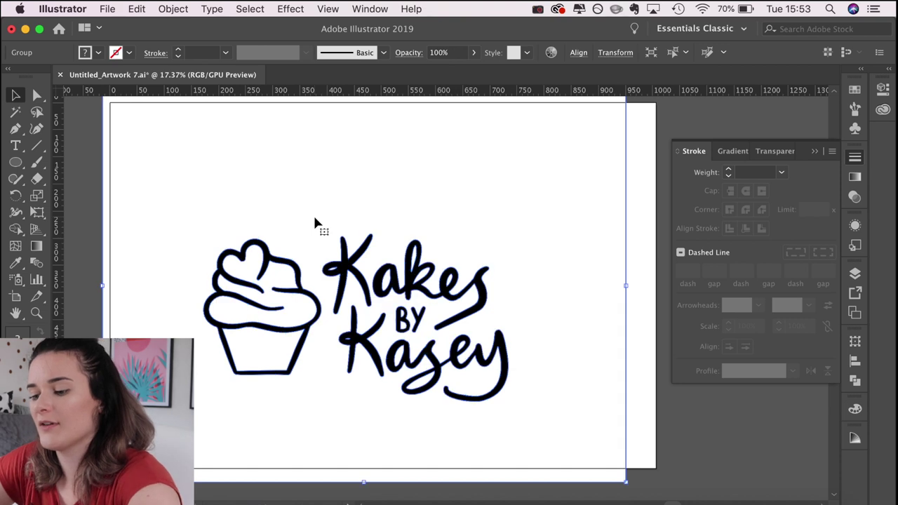
{"action": "key", "text": "shift+super+g"}
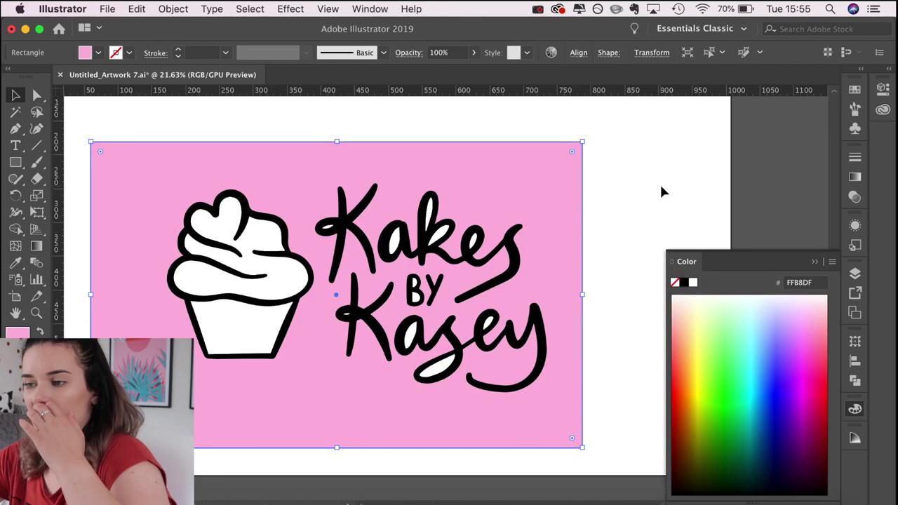
- Deselect the pink background and inspect the separate white shapes inside the cupcake case and lettering
{"action": "key", "text": "super+shift+a"}
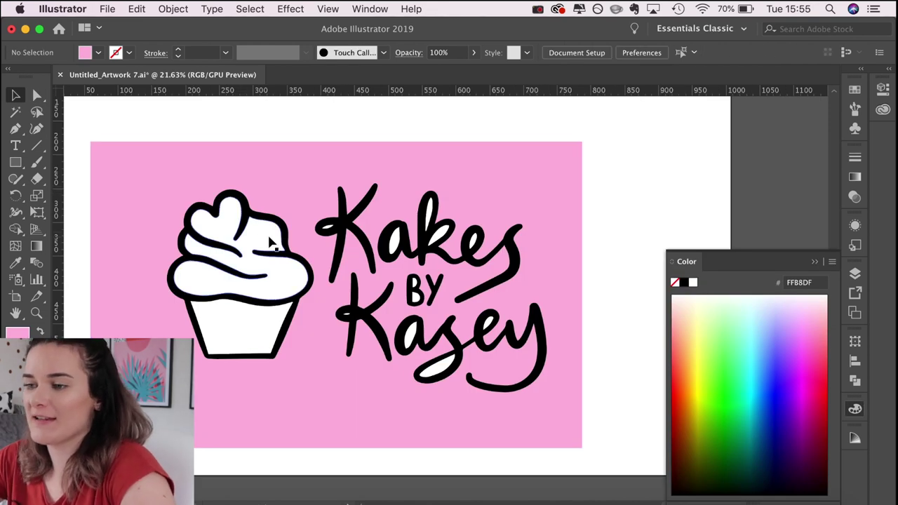
{"action": "scroll", "coordinate": [335, 289], "scroll_direction": "up", "scroll_amount": 2}
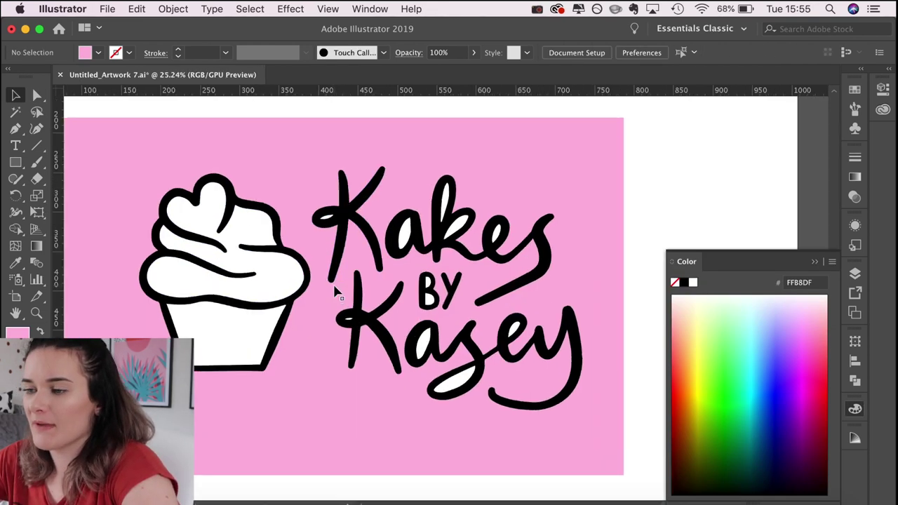
{"action": "scroll", "coordinate": [334, 289], "scroll_direction": "left", "scroll_amount": 2}
{"action": "left_click", "coordinate": [287, 353]}
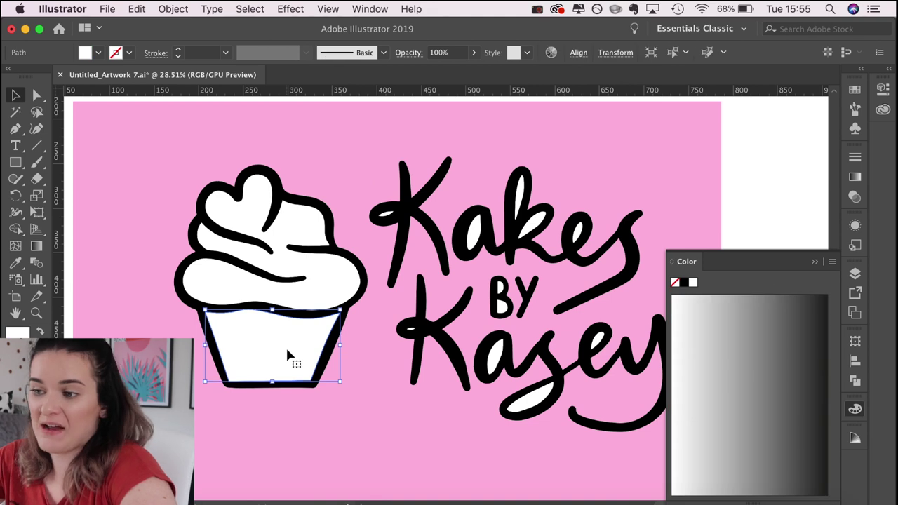
{"action": "scroll", "coordinate": [302, 342], "scroll_direction": "right", "scroll_amount": 3}
{"action": "scroll", "coordinate": [302, 343], "scroll_direction": "up", "scroll_amount": 1}
{"action": "key", "text": "super+shift+a"}
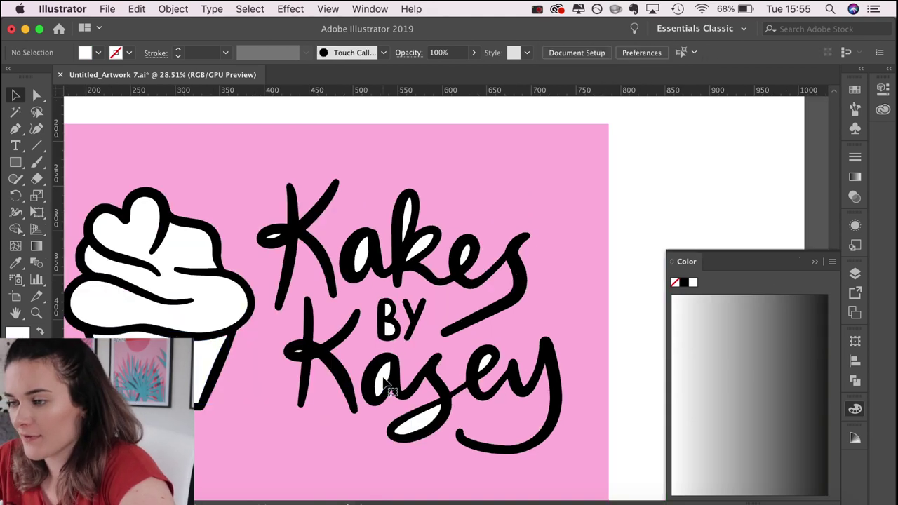
{"action": "left_click", "coordinate": [416, 422]}
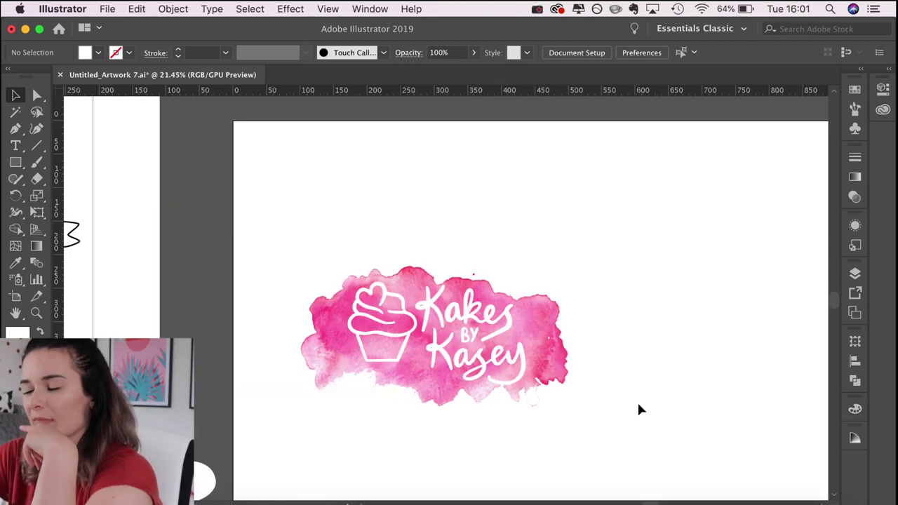
- Move the red watercolour splash from beside the artboard onto it, next to the pink logo version
{"action": "scroll", "coordinate": [638, 410], "scroll_direction": "down", "scroll_amount": 5}
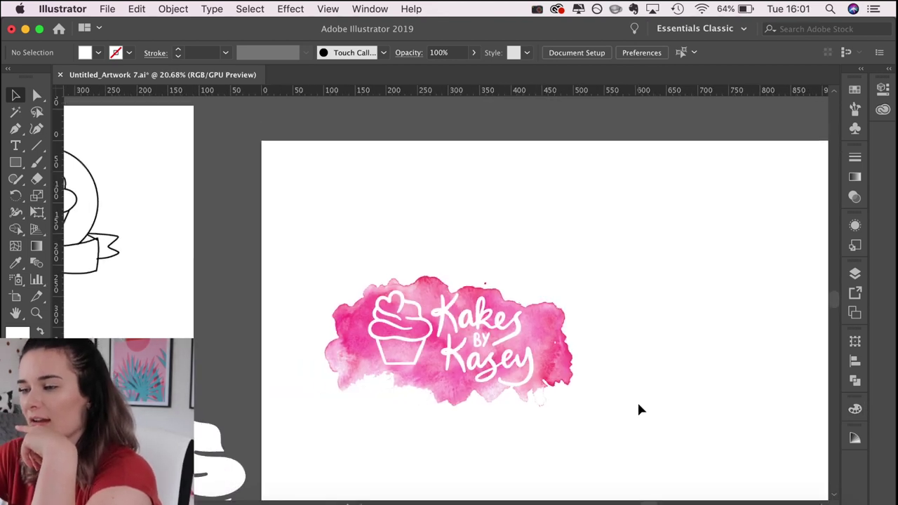
{"action": "scroll", "coordinate": [638, 410], "scroll_direction": "up", "scroll_amount": 3}
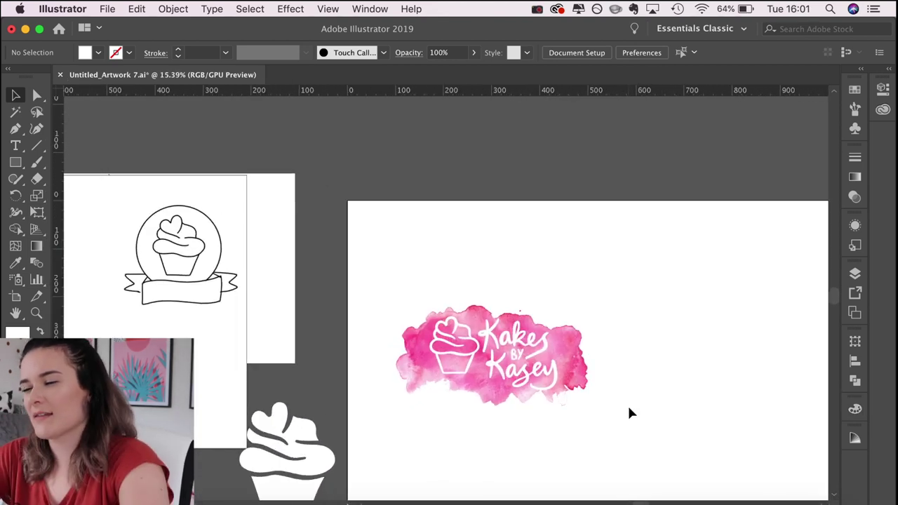
{"action": "scroll", "coordinate": [629, 413], "scroll_direction": "up", "scroll_amount": 4}
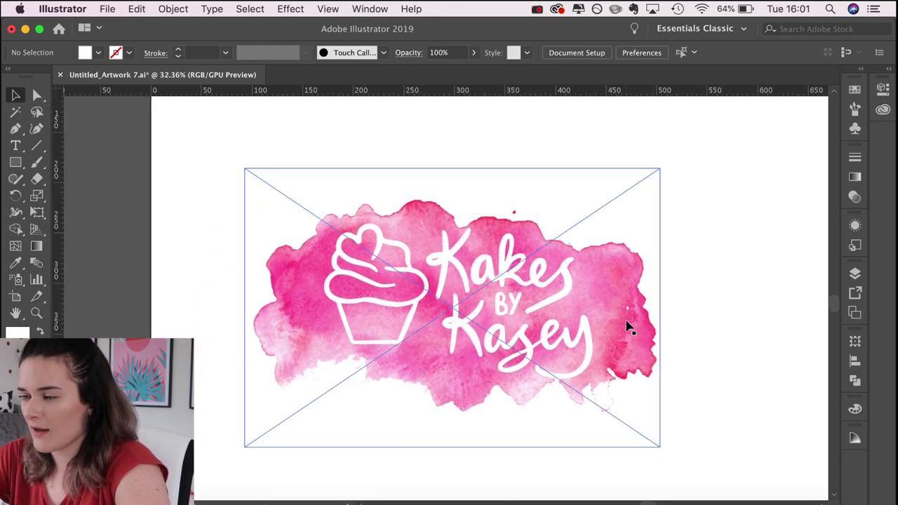
{"action": "left_click", "coordinate": [629, 326]}
{"action": "scroll", "coordinate": [630, 326], "scroll_direction": "down", "scroll_amount": 4}
{"action": "scroll", "coordinate": [629, 327], "scroll_direction": "right", "scroll_amount": 5}
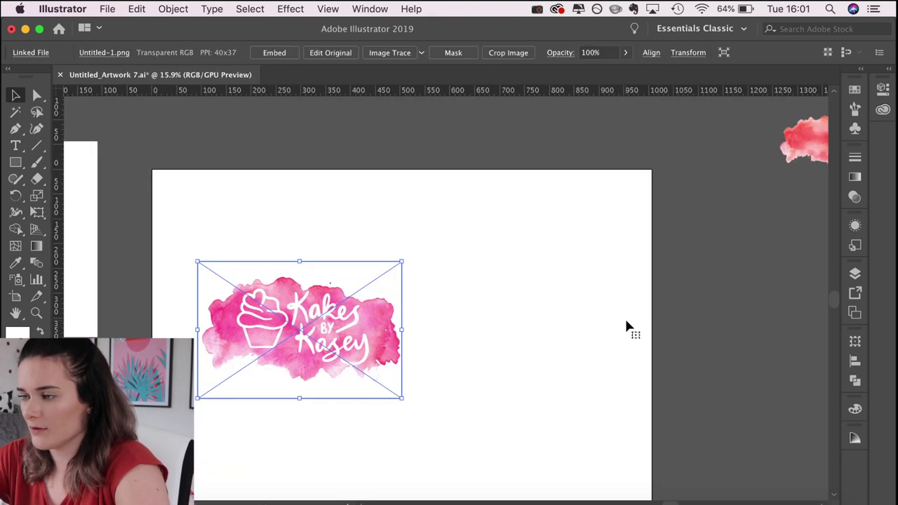
{"action": "scroll", "coordinate": [629, 327], "scroll_direction": "down", "scroll_amount": 2}
{"action": "left_click_drag", "start_coordinate": [787, 193], "coordinate": [451, 409]}
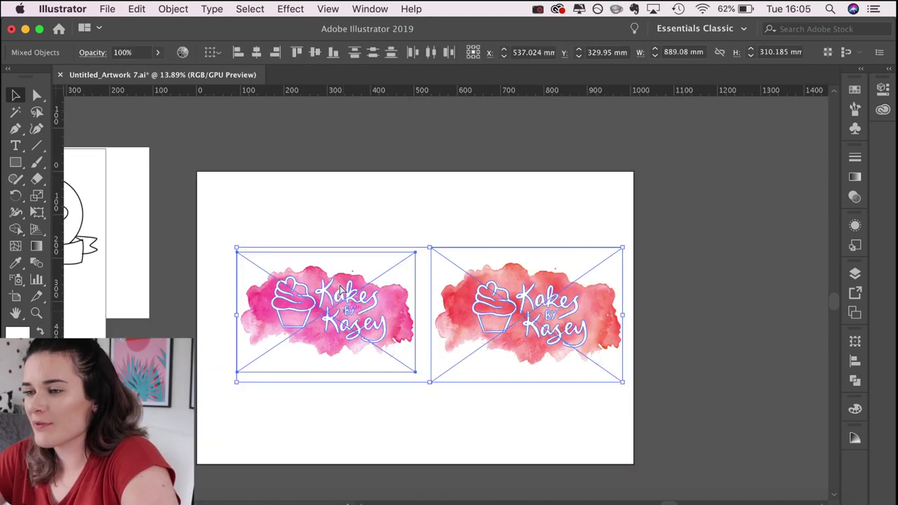
- Move the pink and red watercolour logos together to the artboard's upper left corner and scale both down
{"action": "left_click_drag", "start_coordinate": [349, 317], "coordinate": [328, 235]}
{"action": "left_click_drag", "start_coordinate": [586, 303], "coordinate": [457, 260]}
{"action": "left_click", "coordinate": [451, 311]}
{"action": "scroll", "coordinate": [451, 310], "scroll_direction": "up", "scroll_amount": 2}
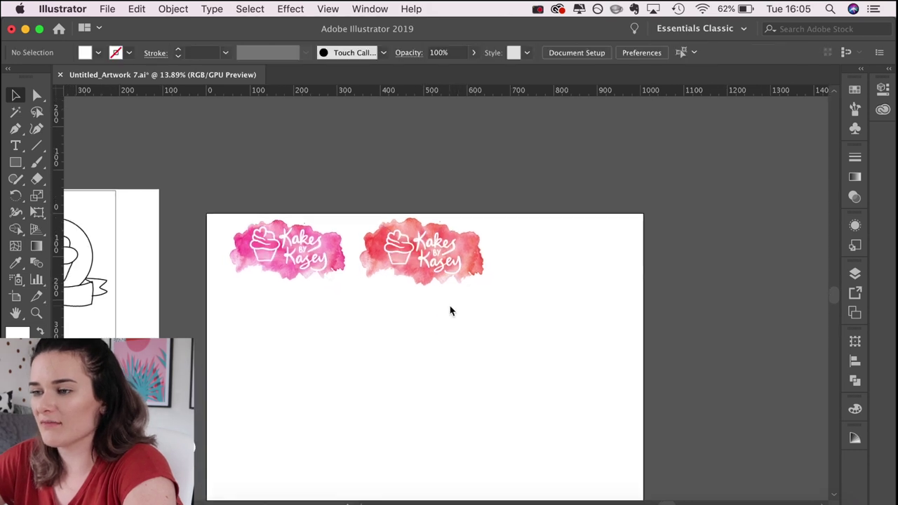
{"action": "scroll", "coordinate": [451, 310], "scroll_direction": "down", "scroll_amount": 2}
{"action": "scroll", "coordinate": [451, 311], "scroll_direction": "up", "scroll_amount": 5}
{"action": "scroll", "coordinate": [451, 311], "scroll_direction": "down", "scroll_amount": 6}
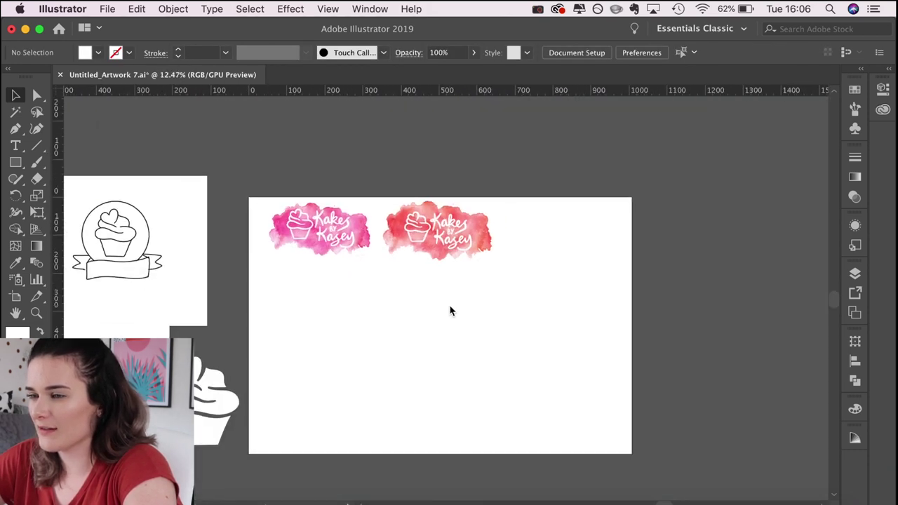
{"action": "scroll", "coordinate": [451, 311], "scroll_direction": "down", "scroll_amount": 1}
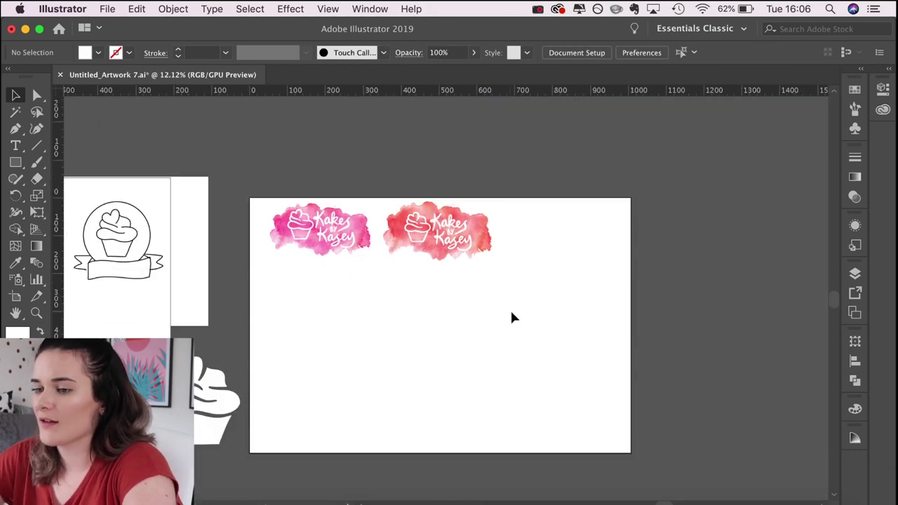
{"action": "left_click", "coordinate": [15, 299]}
{"action": "scroll", "coordinate": [123, 290], "scroll_direction": "left", "scroll_amount": 3}
{"action": "left_click", "coordinate": [142, 267]}
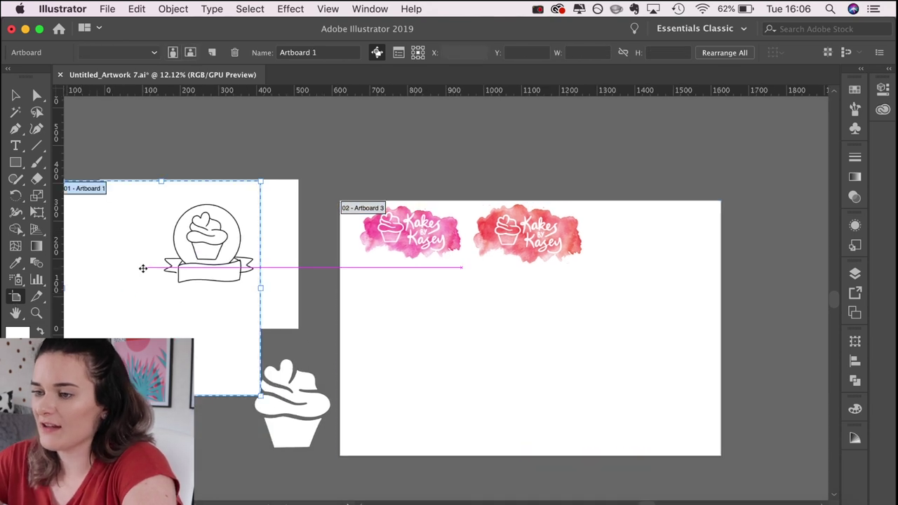
{"action": "left_click", "coordinate": [365, 281]}
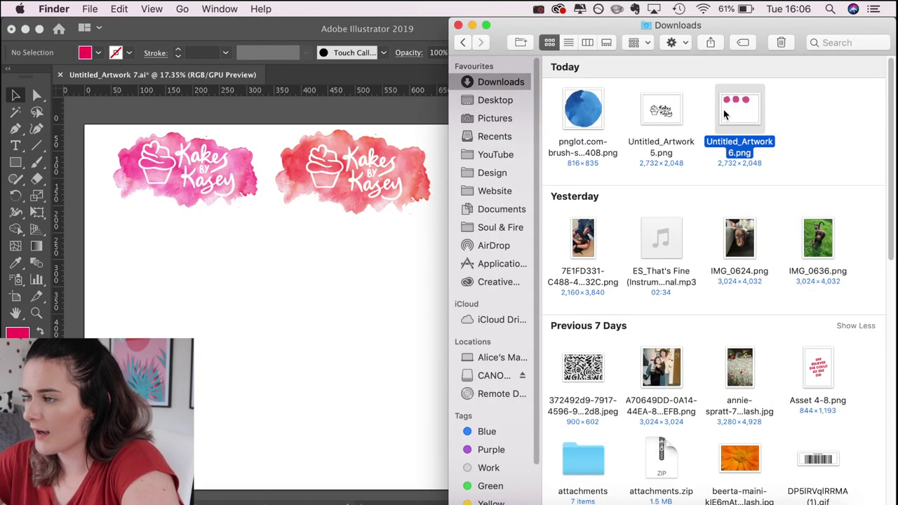
- Place Untitled_Artwork 6.png from the Finder Downloads folder into Illustrator and move its circles below the watercolour logos
{"action": "left_click_drag", "start_coordinate": [724, 114], "coordinate": [269, 342]}
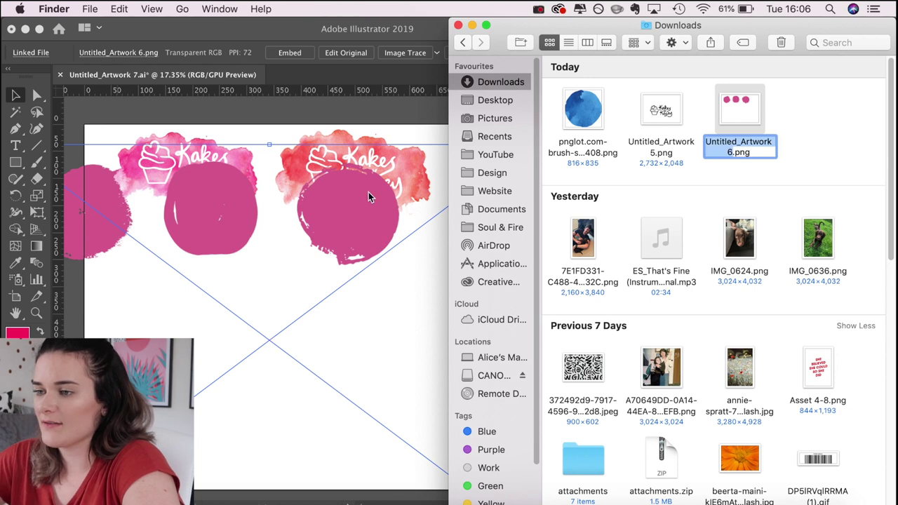
{"action": "left_click", "coordinate": [370, 197]}
{"action": "left_click_drag", "start_coordinate": [369, 203], "coordinate": [461, 321]}
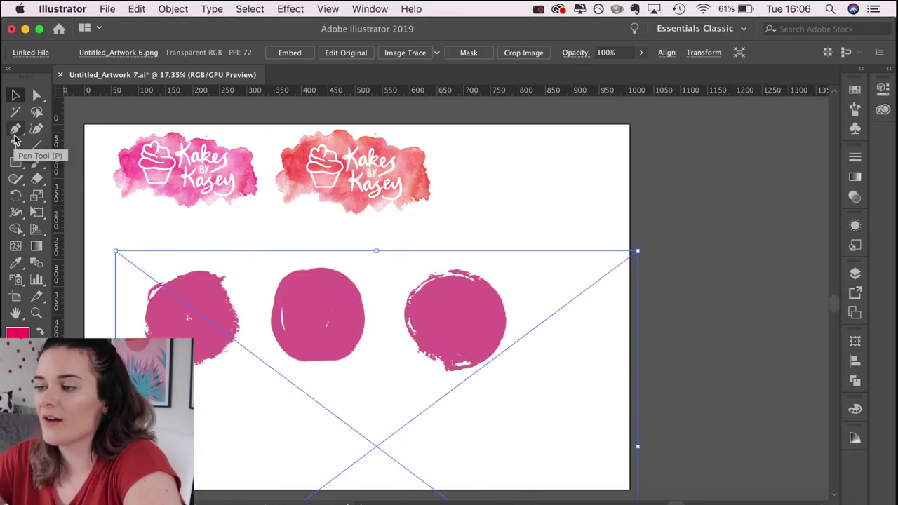
- Image Trace the placed brush circles with the 3 Colors preset and expand the result into vector paths
{"action": "left_click", "coordinate": [398, 62]}
{"action": "key", "text": "Return"}
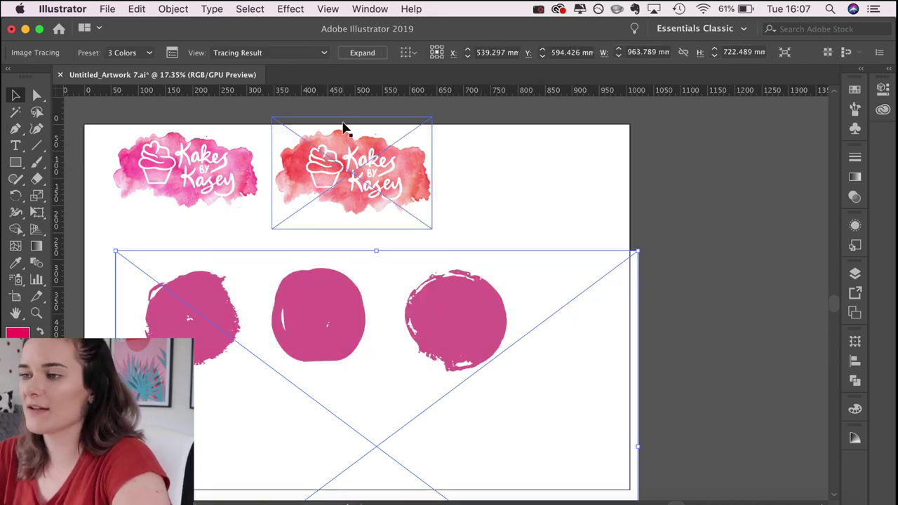
{"action": "left_click", "coordinate": [361, 54]}
- Directly select the white background shape behind the traced circles and delete it
{"action": "left_click", "coordinate": [37, 96]}
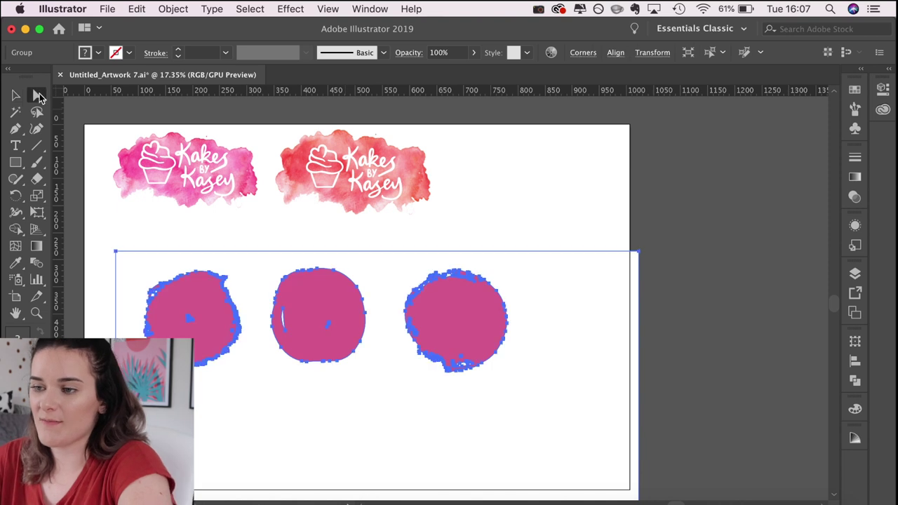
{"action": "left_click", "coordinate": [123, 256]}
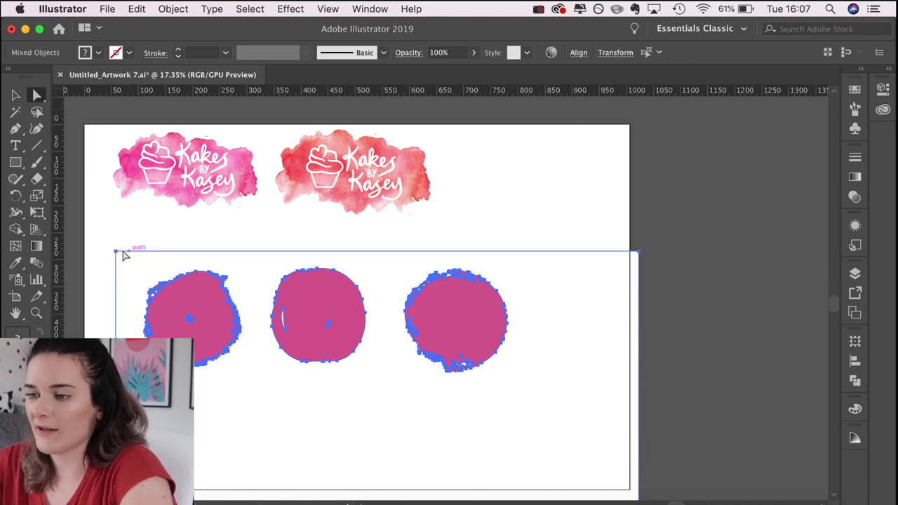
{"action": "left_click", "coordinate": [95, 251]}
{"action": "left_click", "coordinate": [115, 251]}
{"action": "key", "text": "Delete"}
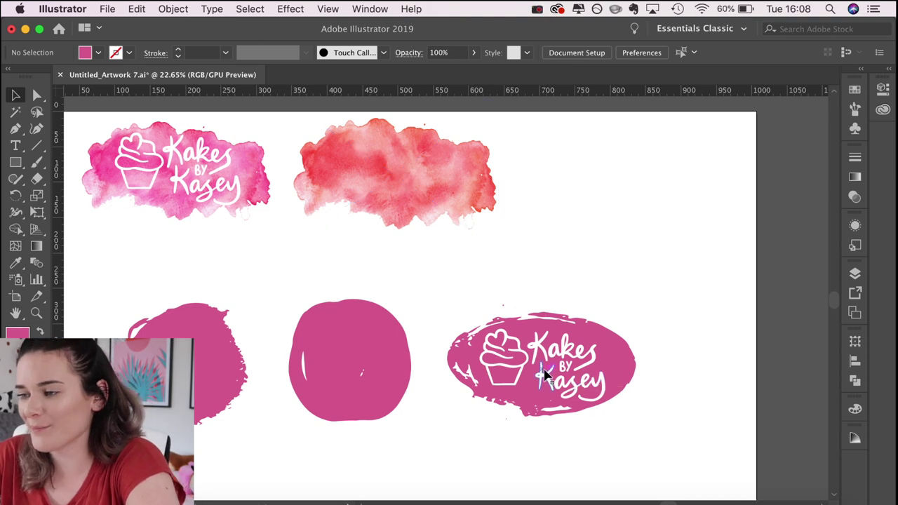
- Duplicate the white cupcake and lettering group from the textured oval onto the empty red watercolour splash
{"action": "left_click_drag", "start_coordinate": [561, 348], "coordinate": [414, 151]}
{"action": "key", "text": "Return"}
{"action": "left_click", "coordinate": [444, 375]}
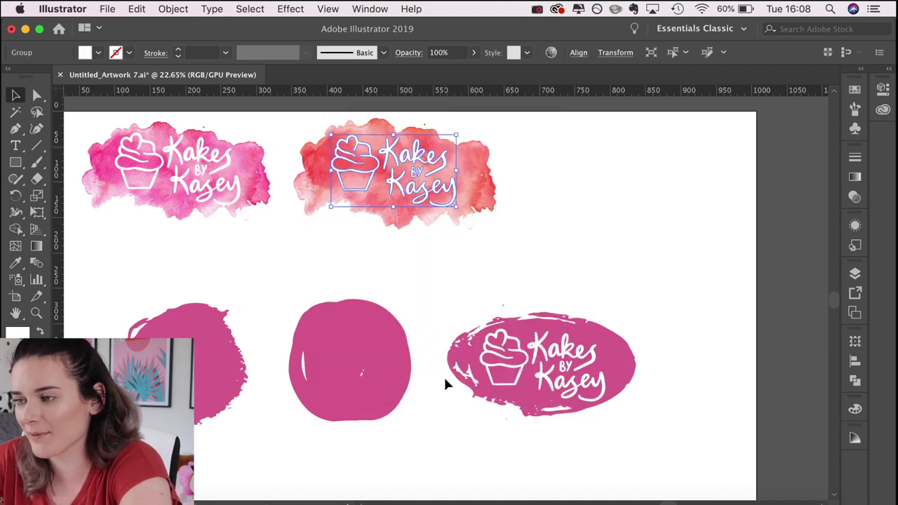